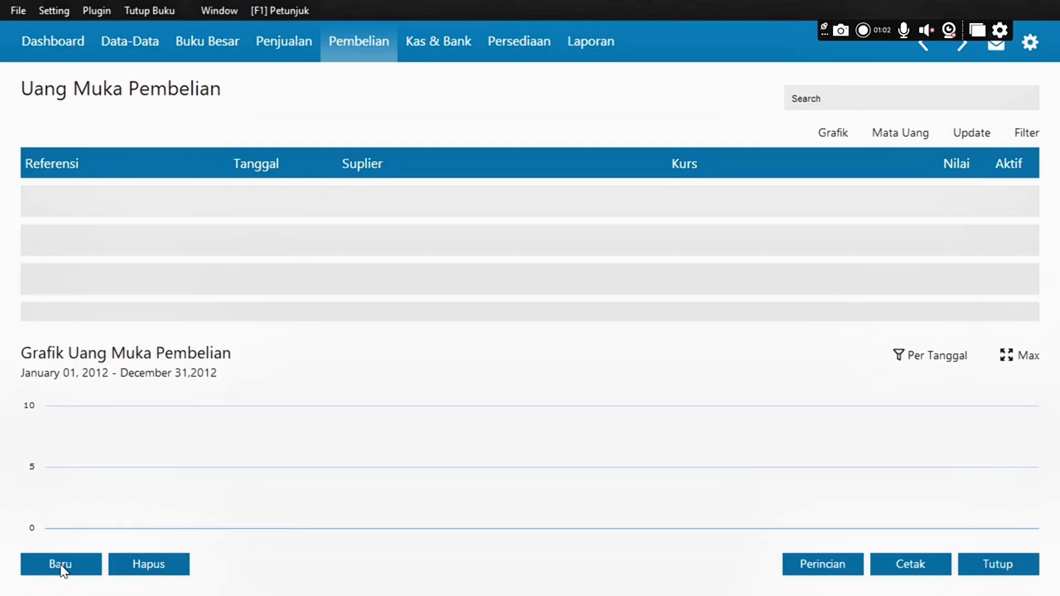
Step: Create a new purchase down payment paid from the Bank BCA cash account to vendor PT. Sinar Terang
{"action": "left_click", "coordinate": [61, 569]}
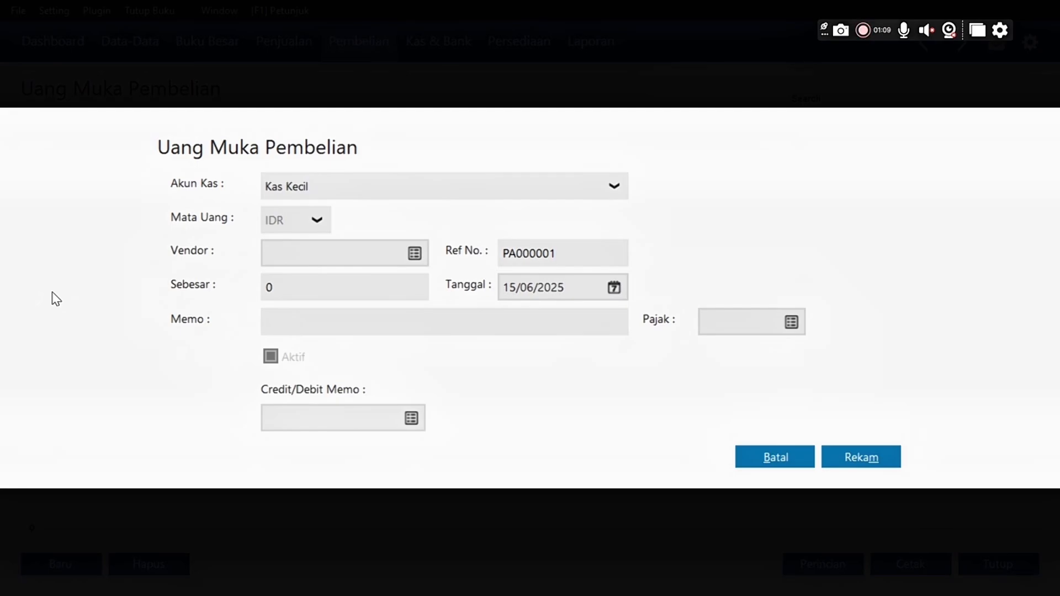
{"action": "left_click", "coordinate": [308, 183]}
{"action": "left_click", "coordinate": [294, 287]}
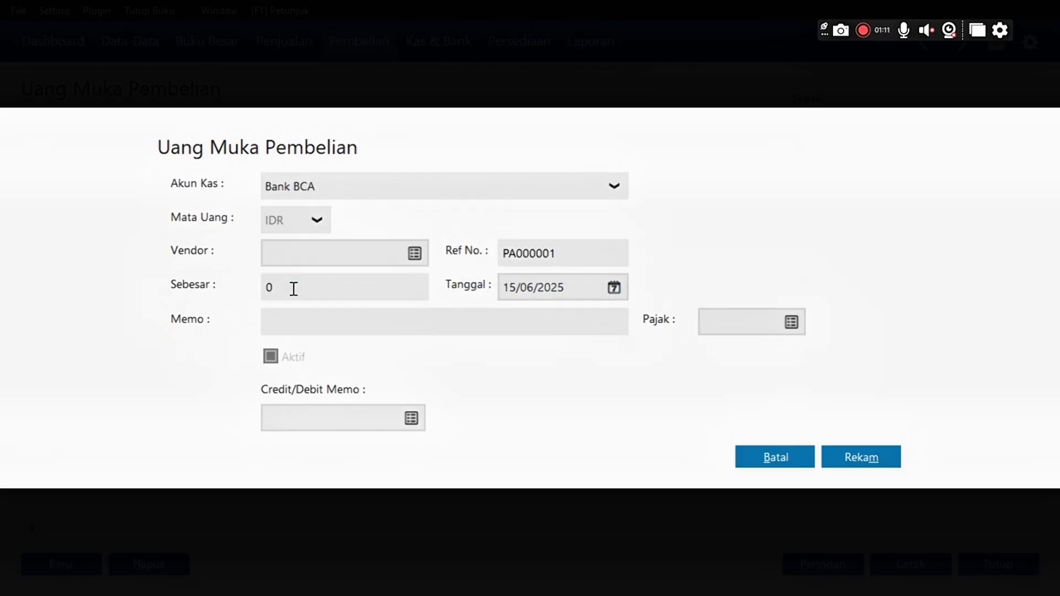
{"action": "left_click", "coordinate": [416, 255]}
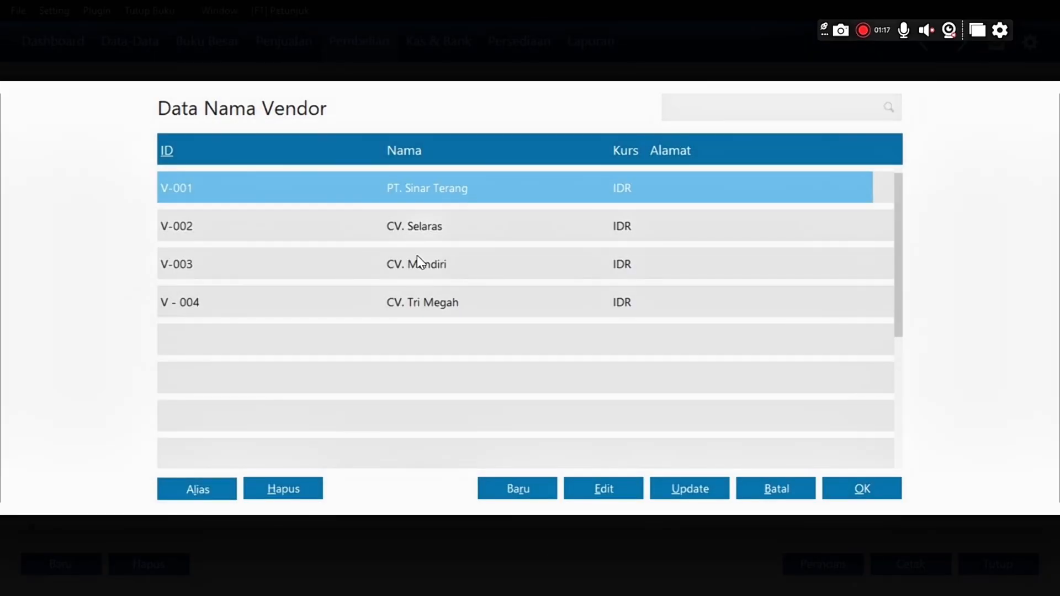
{"action": "double_click", "coordinate": [420, 189]}
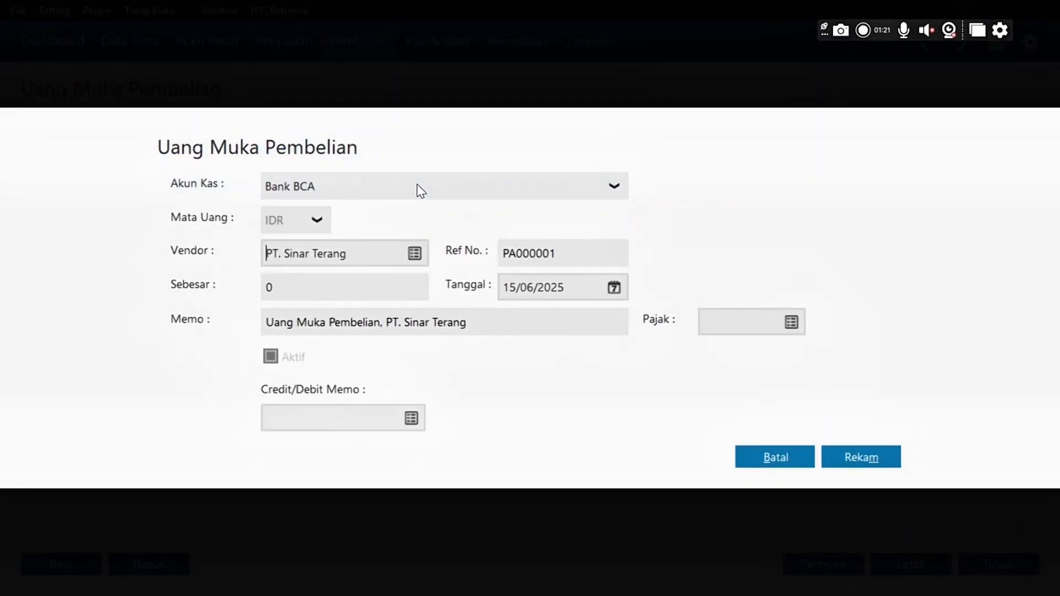
Step: Set the down payment amount to 6.000.000 and keep the default memo
{"action": "left_click", "coordinate": [326, 290]}
{"action": "type", "text": "6000000"}
{"action": "key", "text": "Tab"}
{"action": "key", "text": "Tab"}
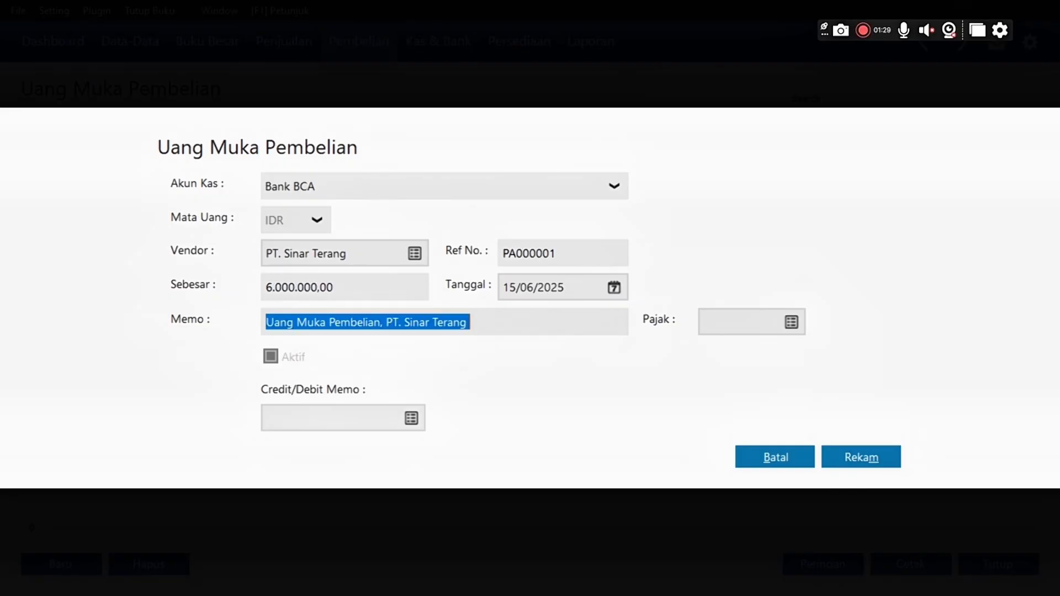
Step: Date the down payment 06/01/2024 and record it without a tax code
{"action": "left_click", "coordinate": [573, 288]}
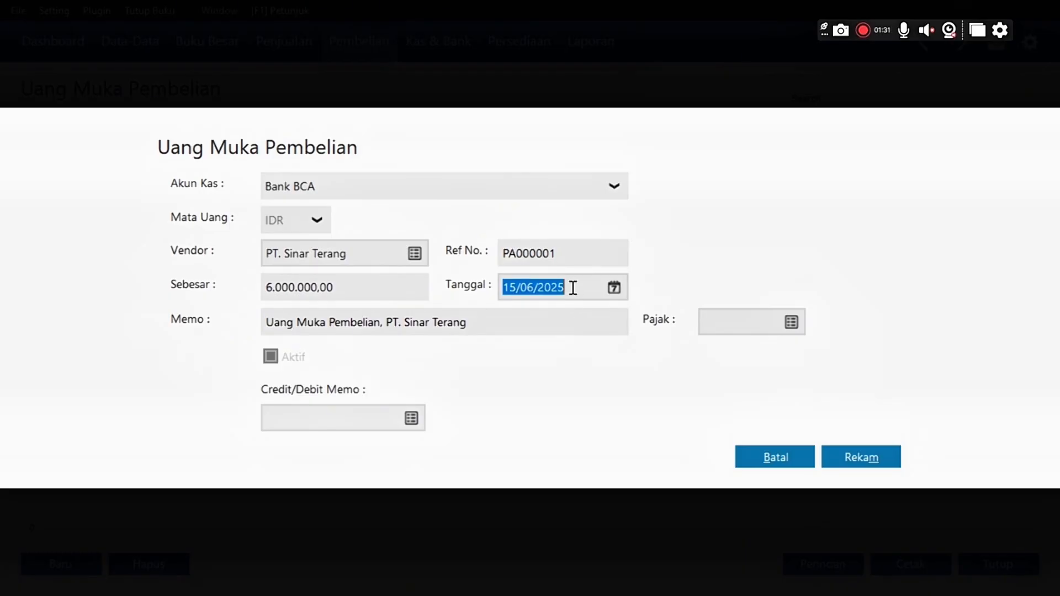
{"action": "key", "text": "BackSpace"}
{"action": "type", "text": "06/01/202"}
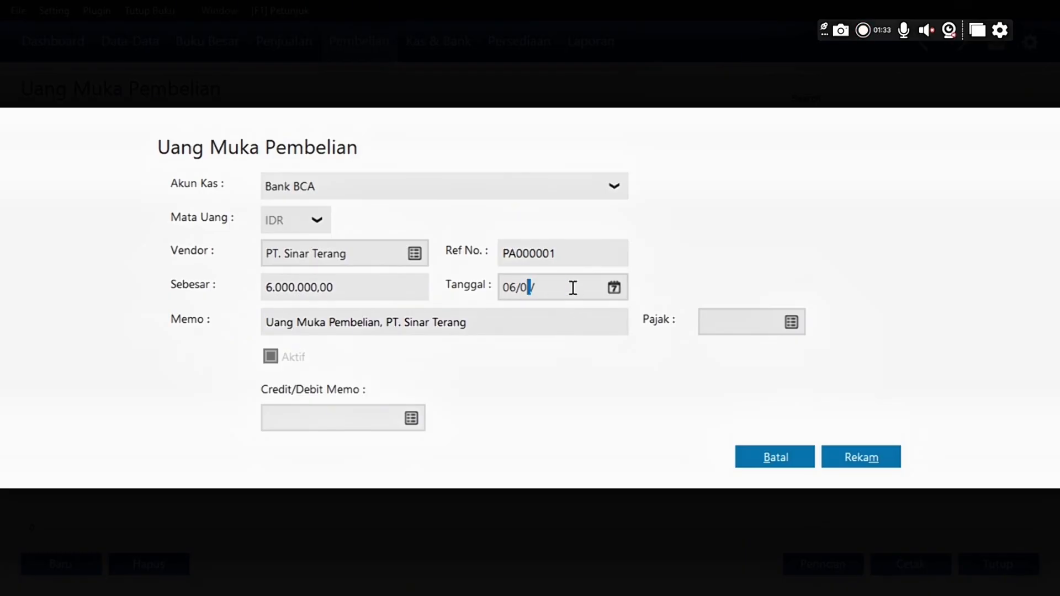
{"action": "type", "text": "4"}
{"action": "key", "text": "Tab"}
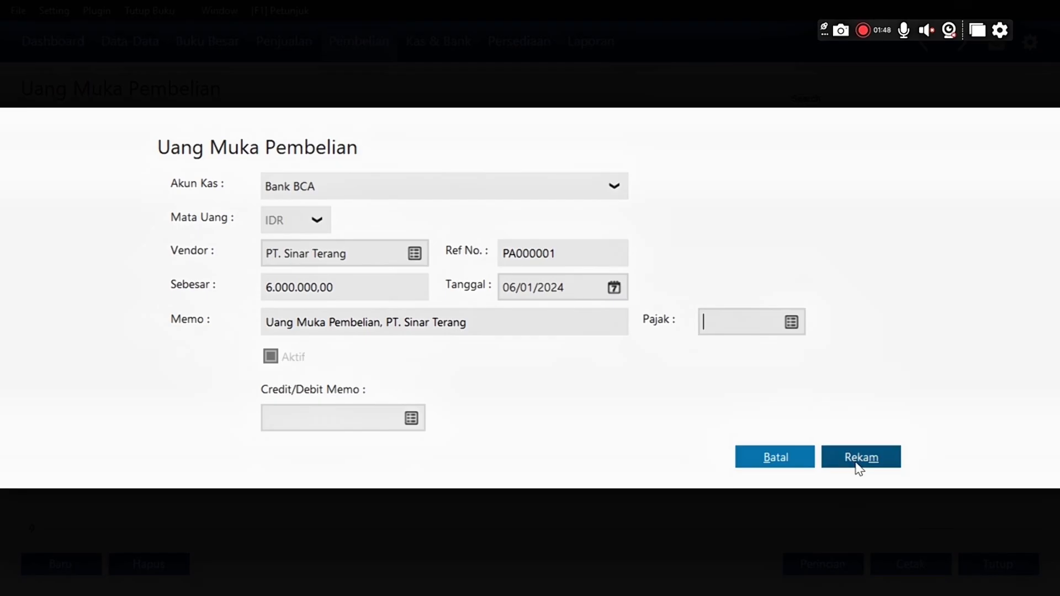
{"action": "left_click", "coordinate": [859, 462]}
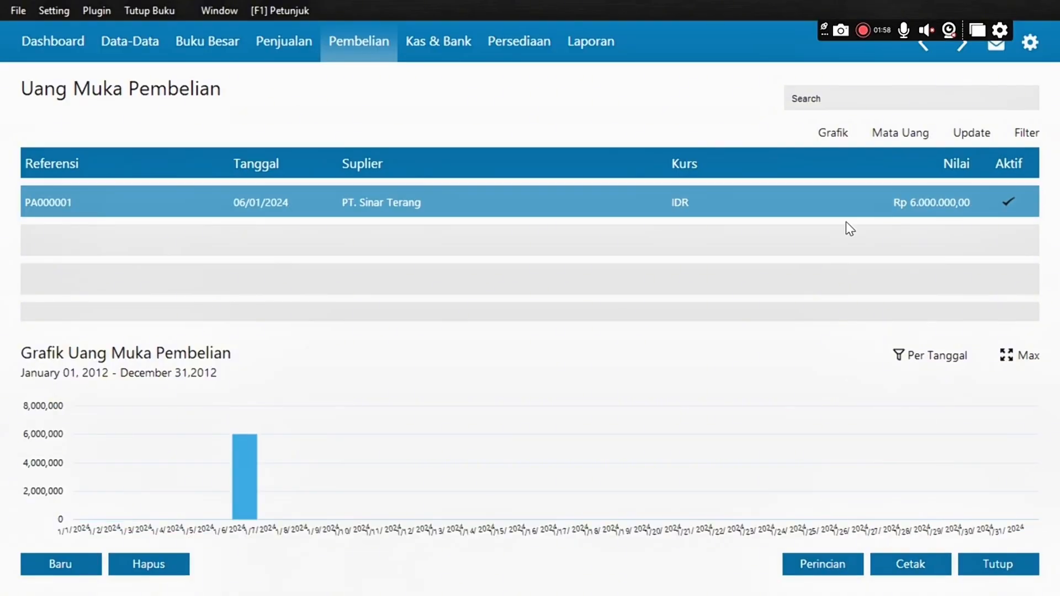
Step: Close the down payment list and start a new purchase invoice for goods, with the Jasa option turned off
{"action": "left_click", "coordinate": [1002, 566]}
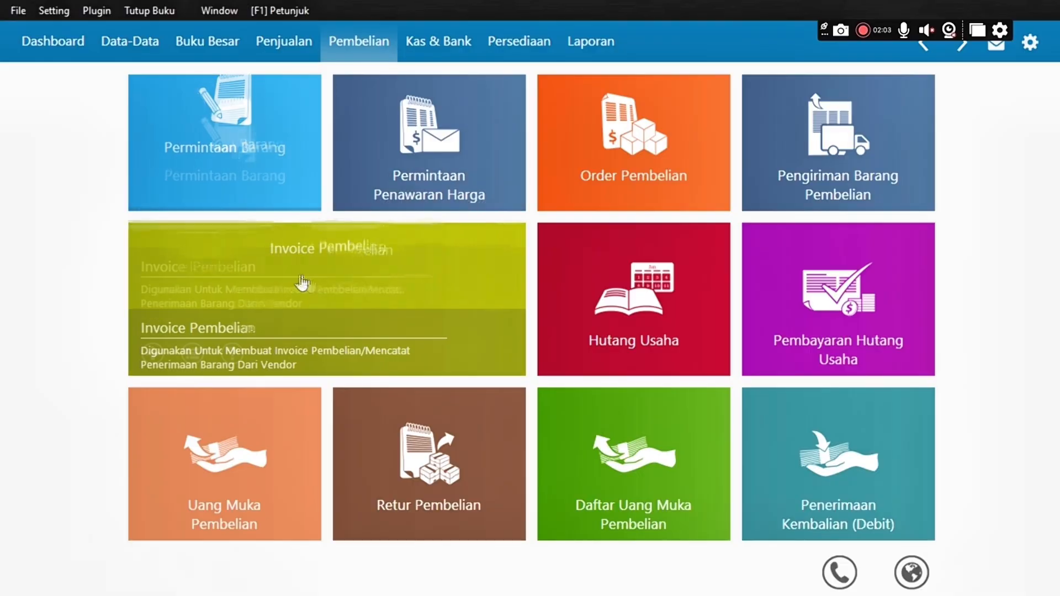
{"action": "left_click", "coordinate": [304, 283]}
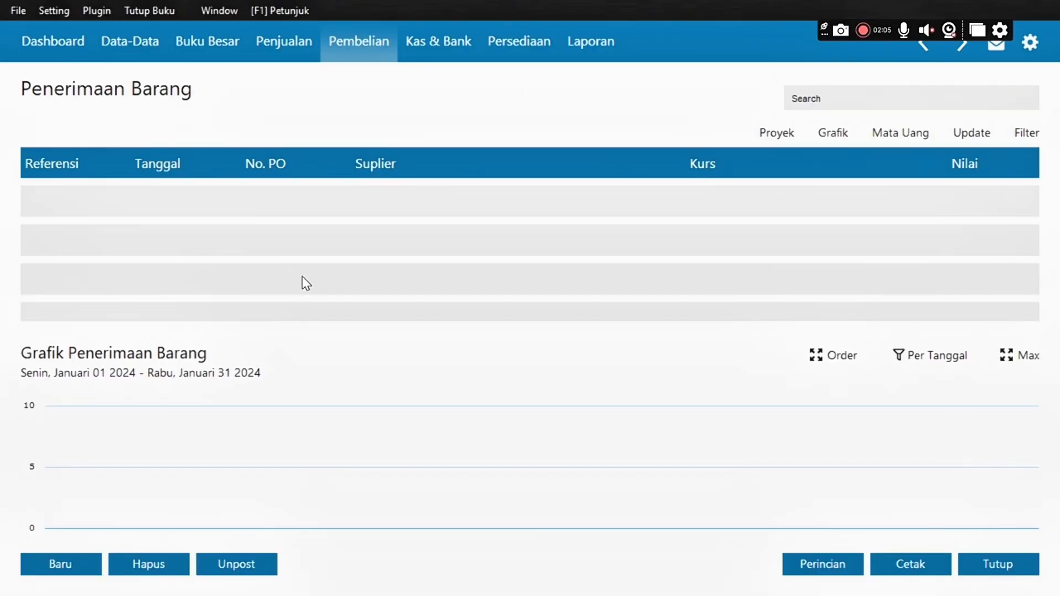
{"action": "left_click", "coordinate": [78, 566]}
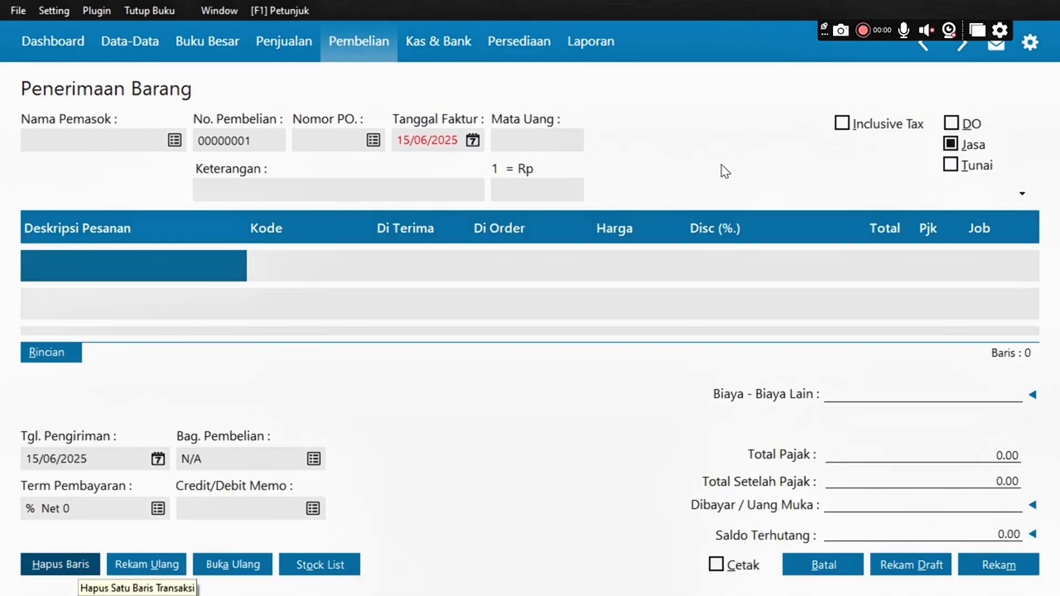
{"action": "left_click", "coordinate": [953, 148]}
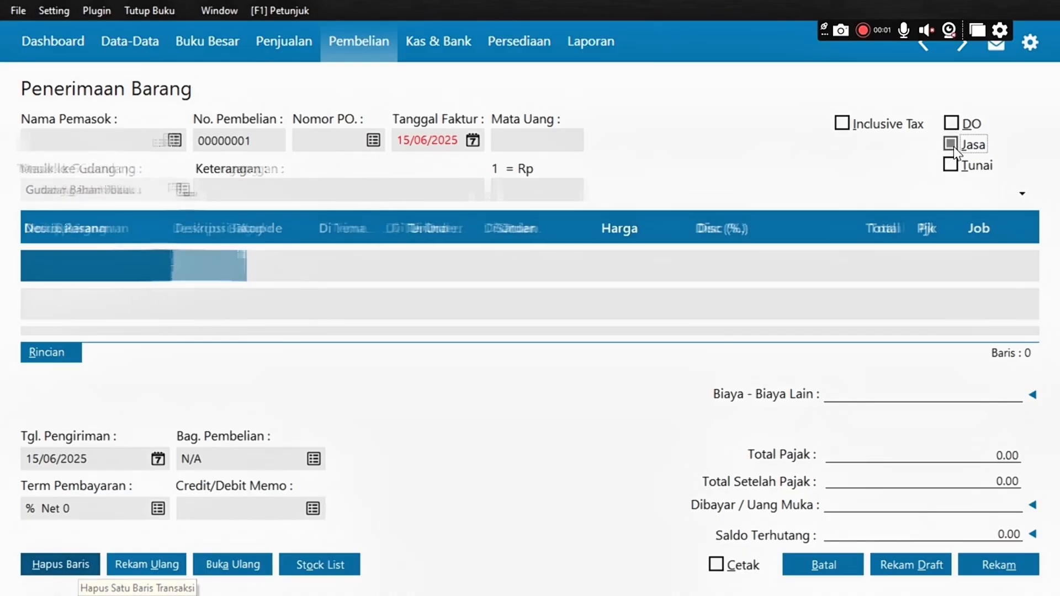
Step: Set the invoice's supplier to PT. Sinar Terang and its invoice date to 06/01/2024
{"action": "left_click", "coordinate": [173, 141]}
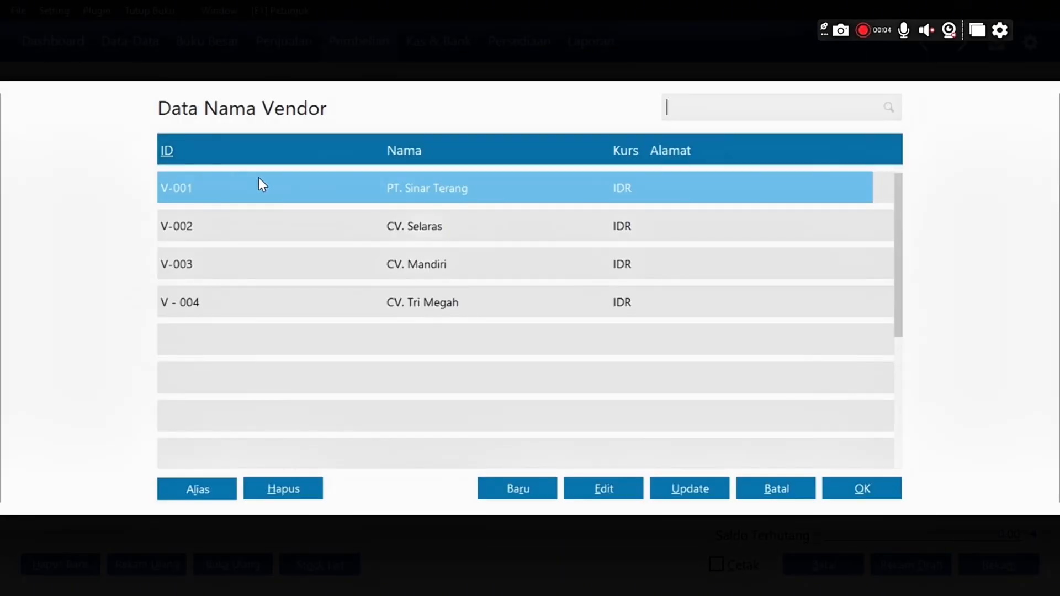
{"action": "double_click", "coordinate": [259, 178]}
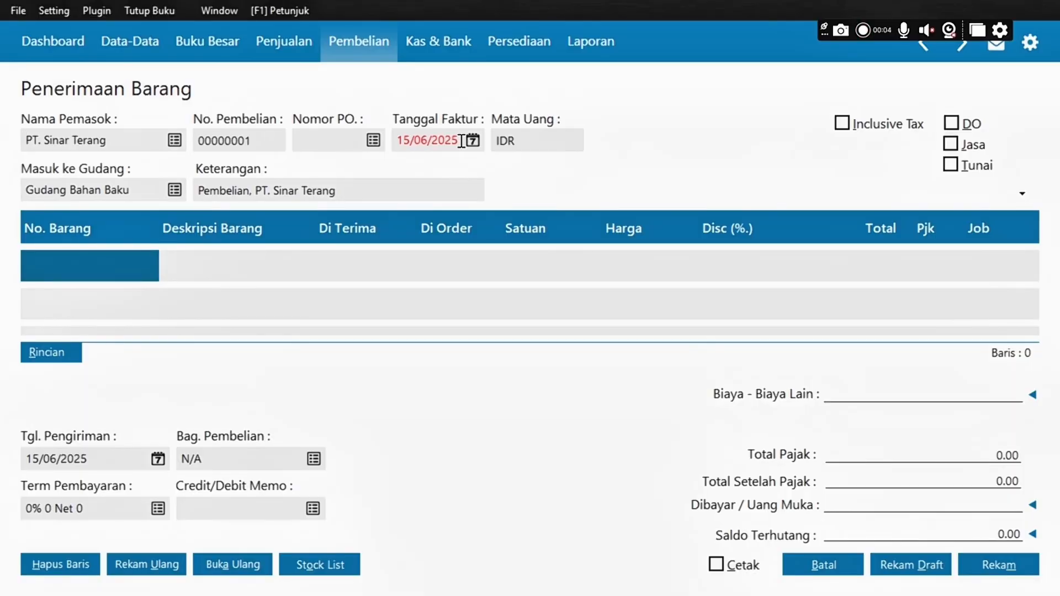
{"action": "left_click", "coordinate": [462, 141]}
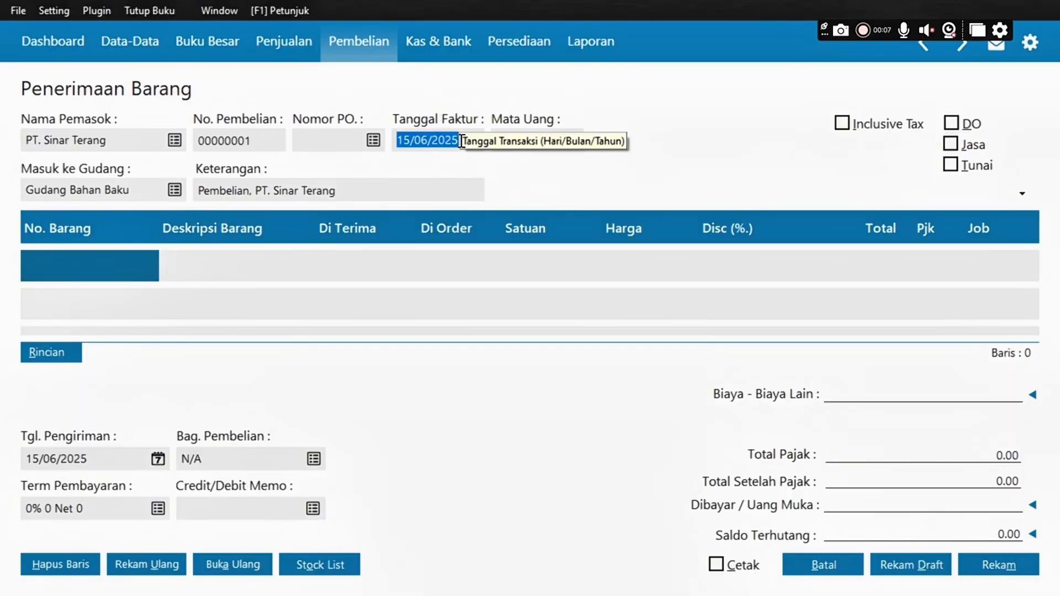
{"action": "type", "text": "06/"}
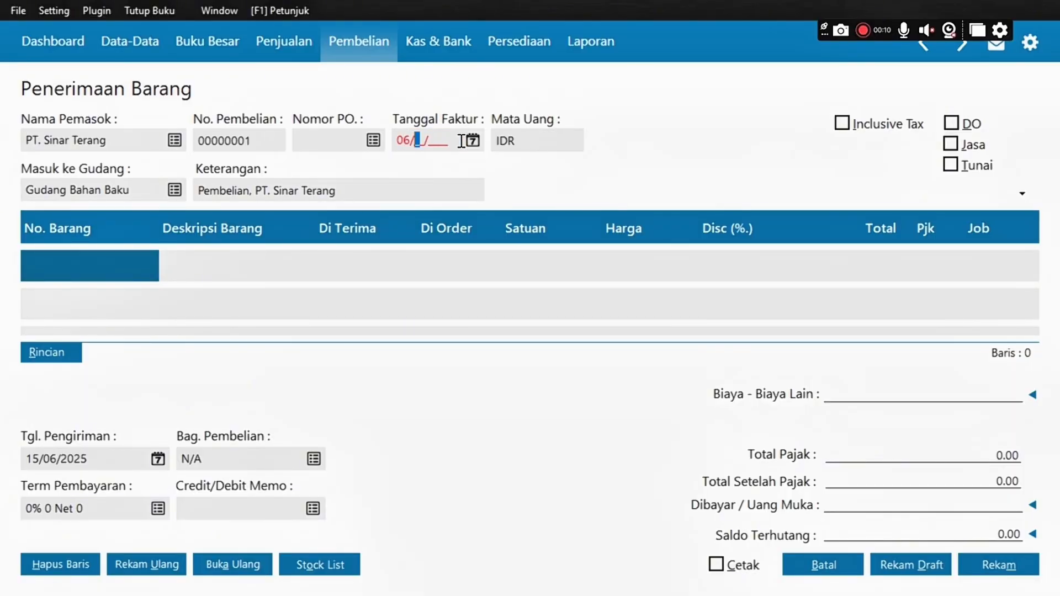
{"action": "type", "text": "01/2024"}
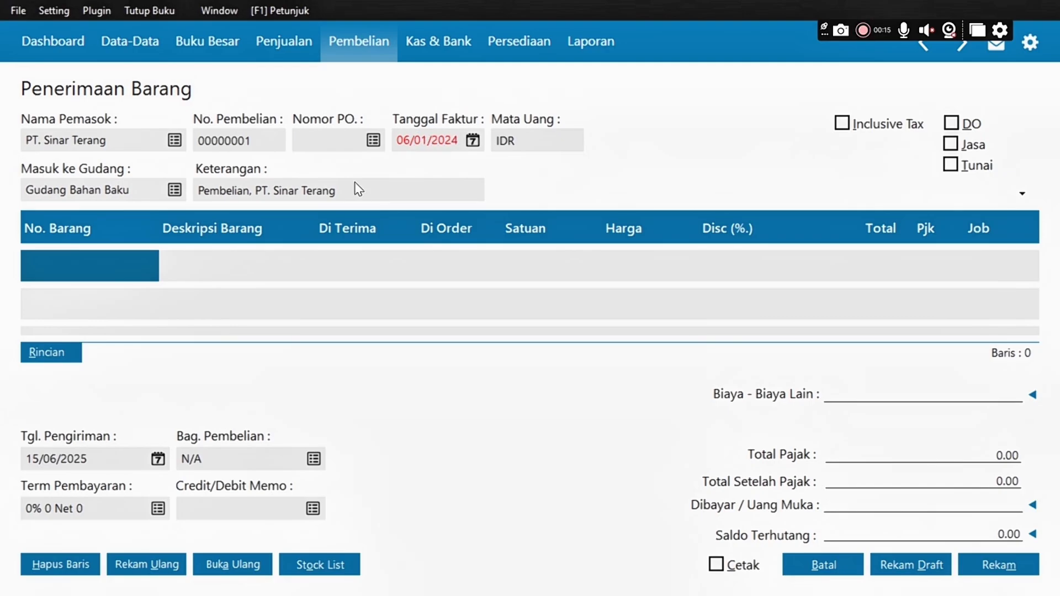
Step: Add inventory item P - 001 Telur to the first line of the goods receipt
{"action": "left_click", "coordinate": [66, 278]}
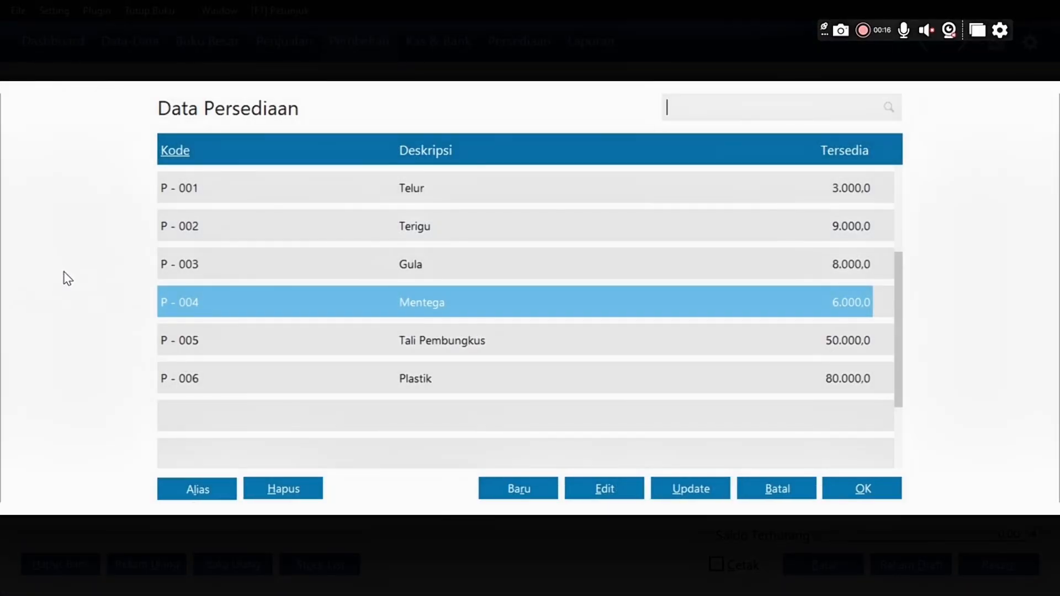
{"action": "key", "text": "Up"}
{"action": "key", "text": "Up"}
{"action": "key", "text": "Up"}
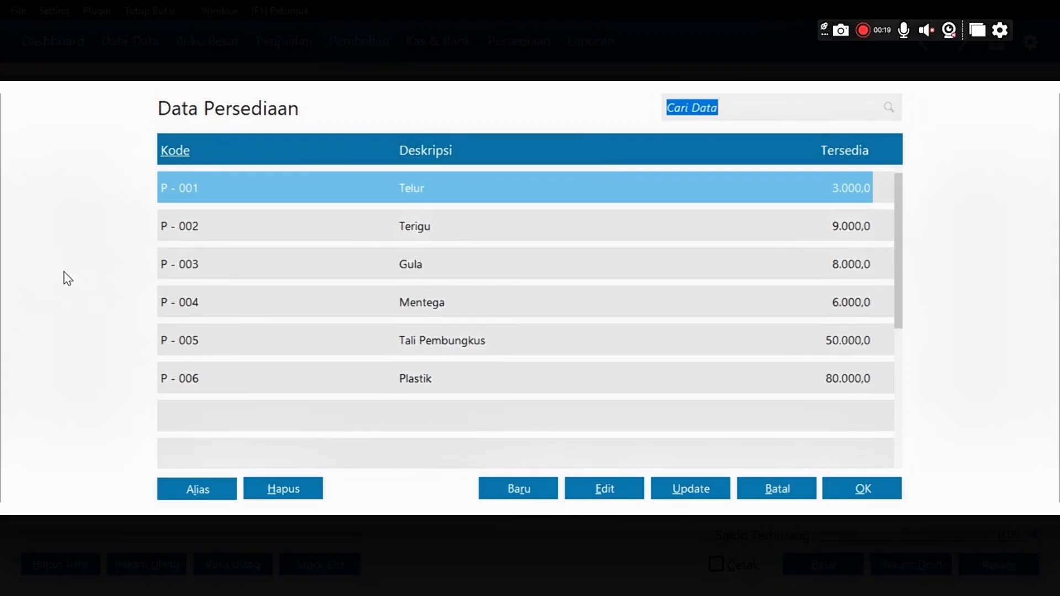
{"action": "key", "text": "Return"}
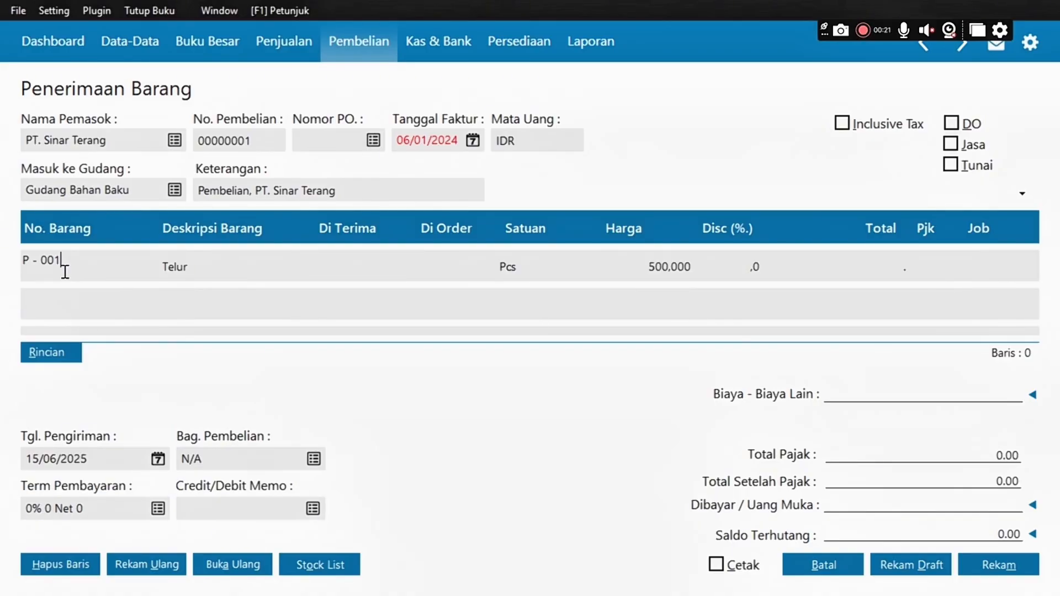
{"action": "key", "text": "Return"}
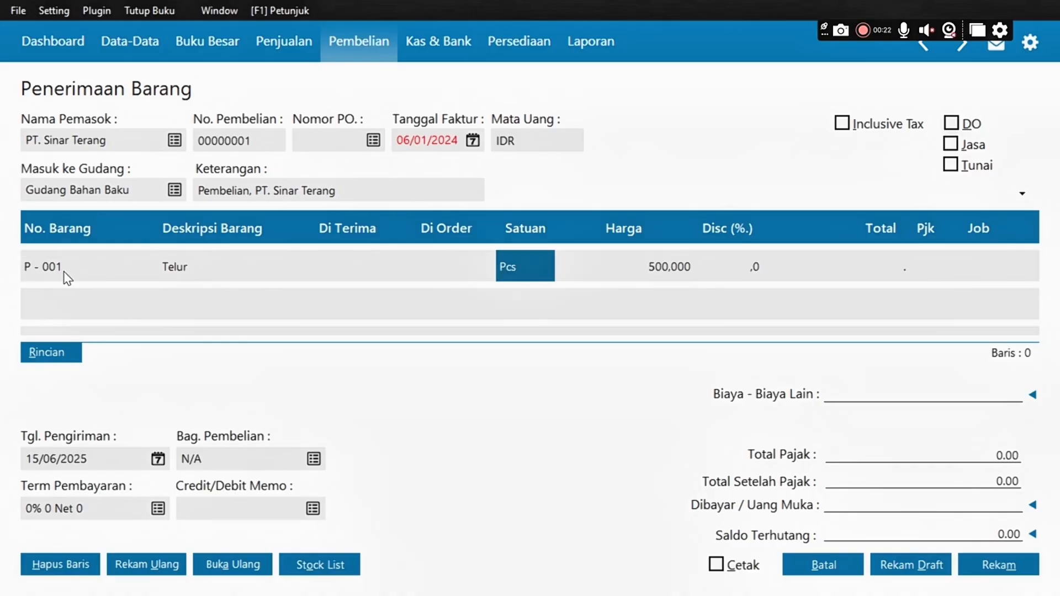
Step: Set the Telur line's received quantity to 80 and its unit to Lusin
{"action": "left_click", "coordinate": [363, 265]}
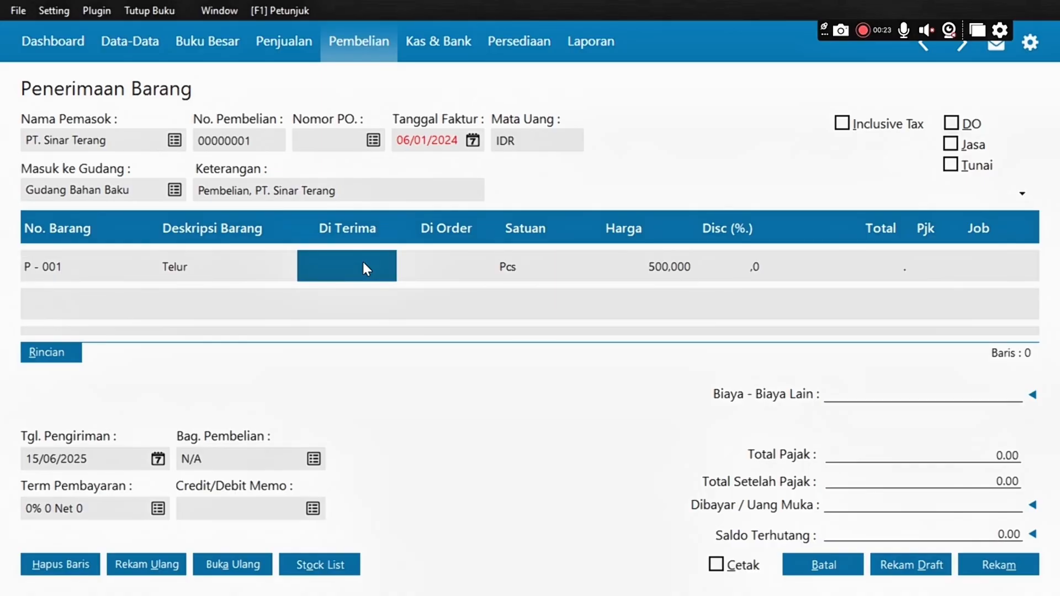
{"action": "type", "text": "80"}
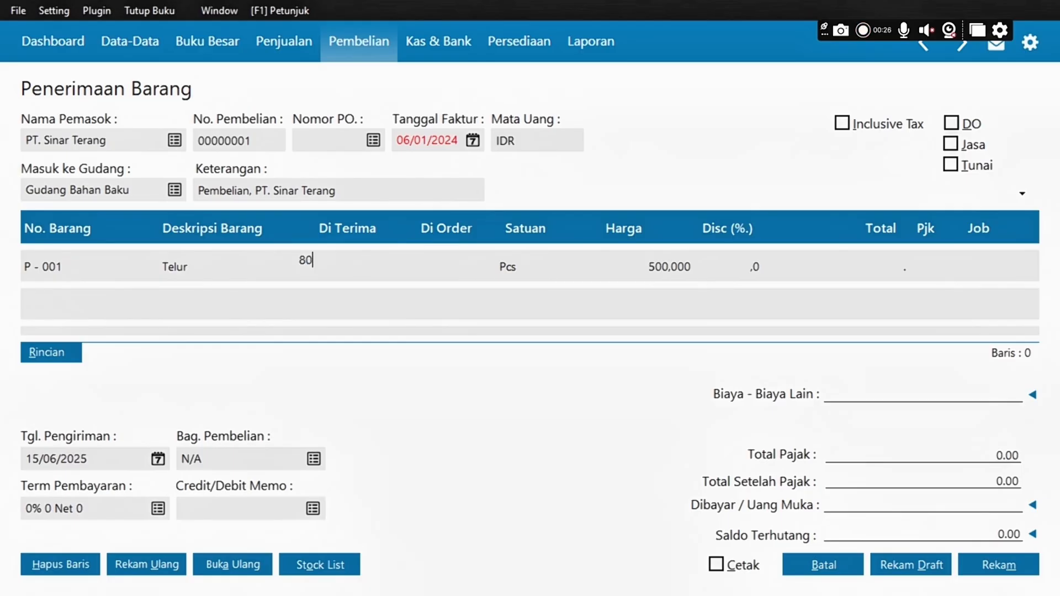
{"action": "key", "text": "Return"}
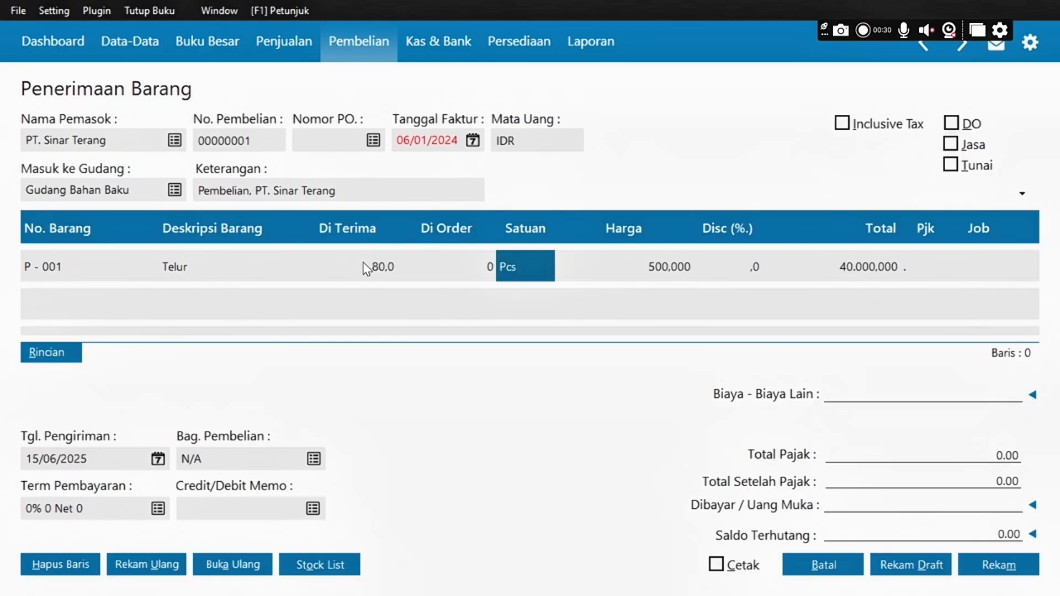
{"action": "type", "text": "L"}
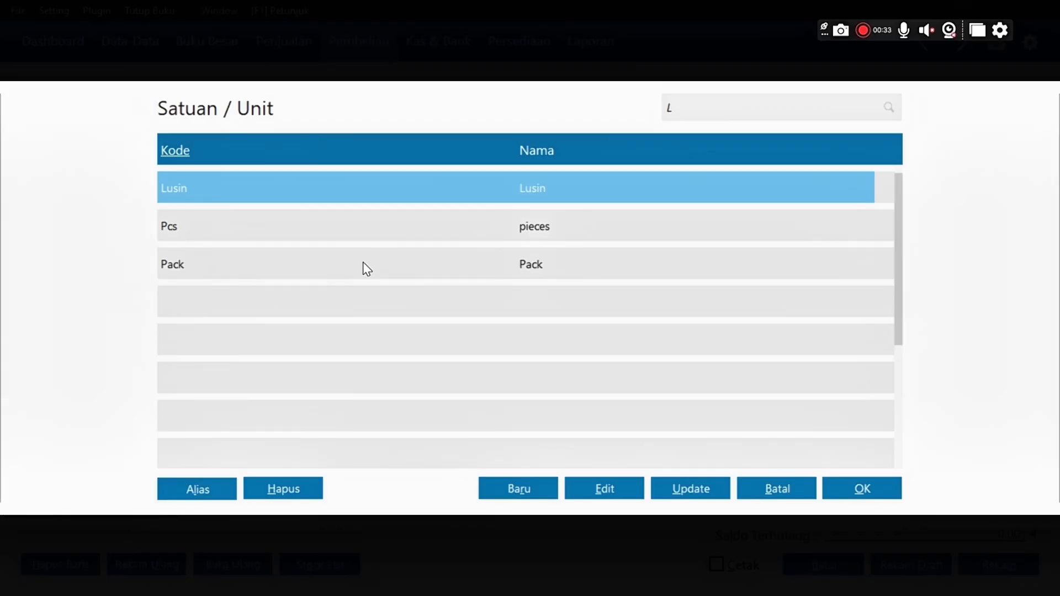
{"action": "key", "text": "Return"}
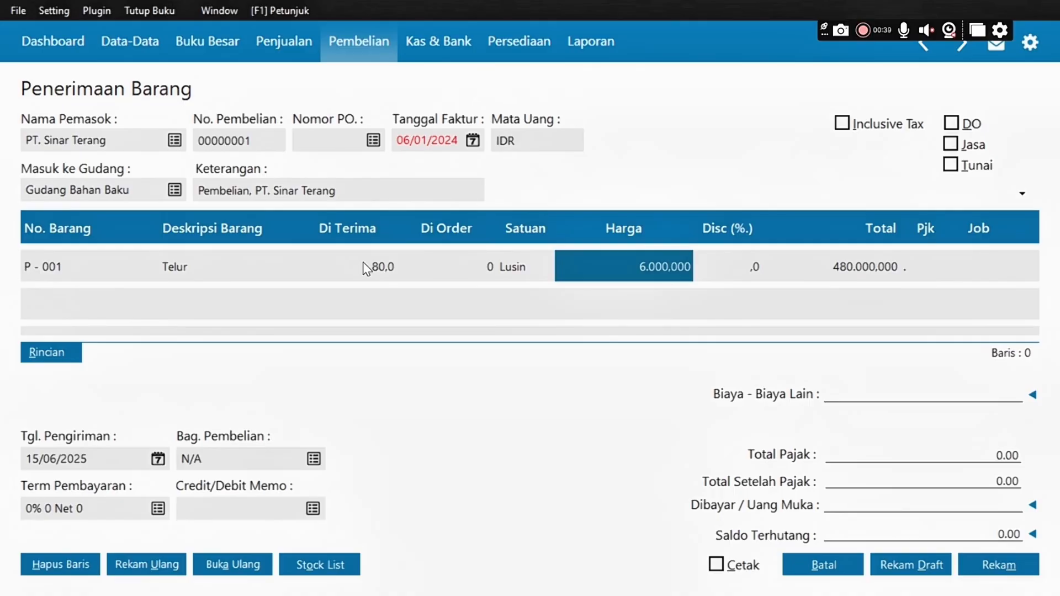
Step: Set the Telur line's price to 6000 and complete the line without discount, tax or job
{"action": "type", "text": "6000"}
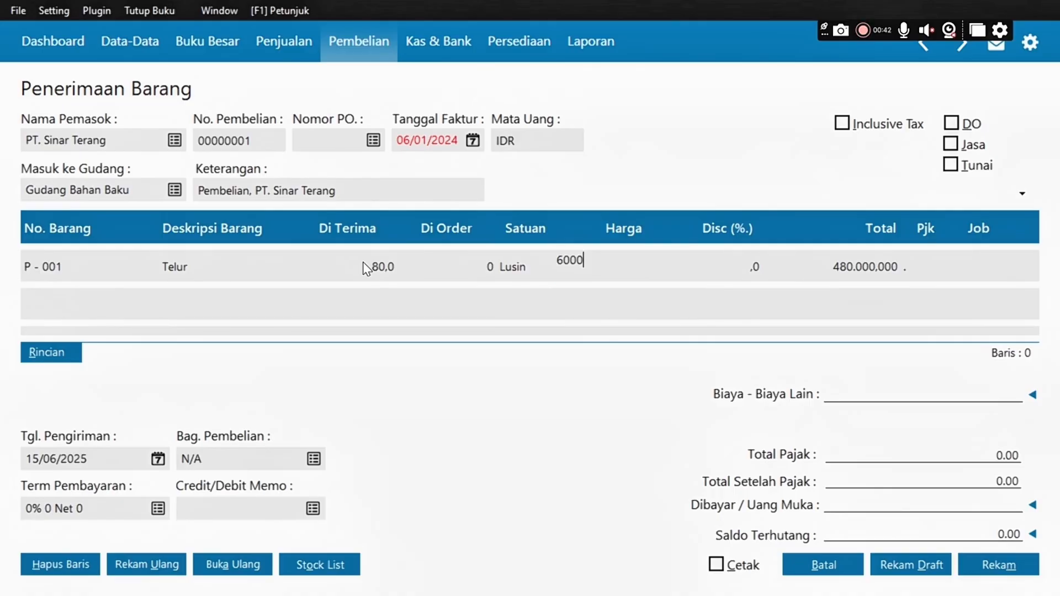
{"action": "key", "text": "Return"}
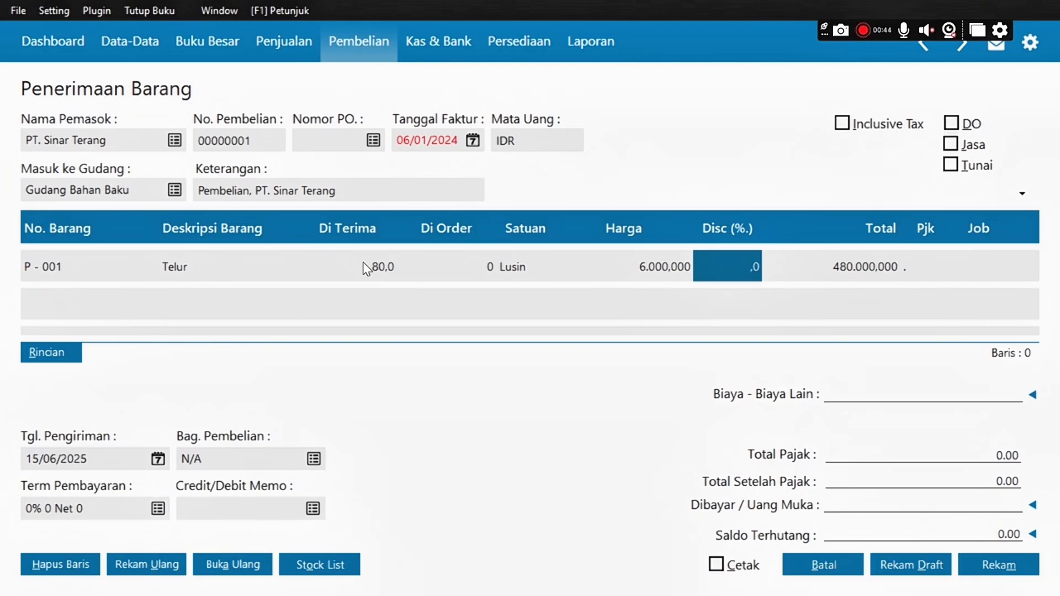
{"action": "key", "text": "Return"}
{"action": "key", "text": "Return"}
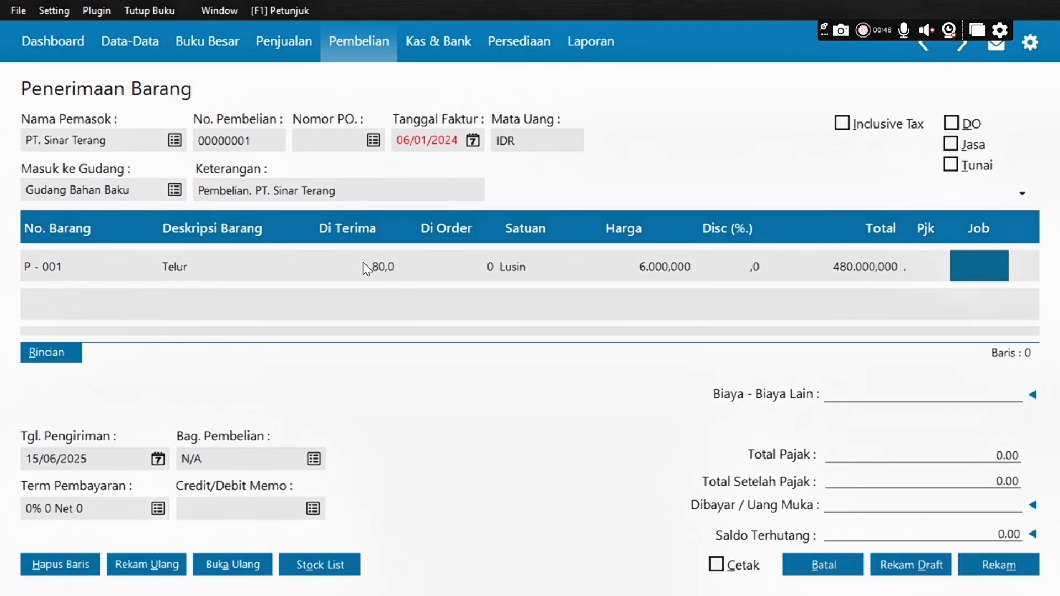
{"action": "key", "text": "Return"}
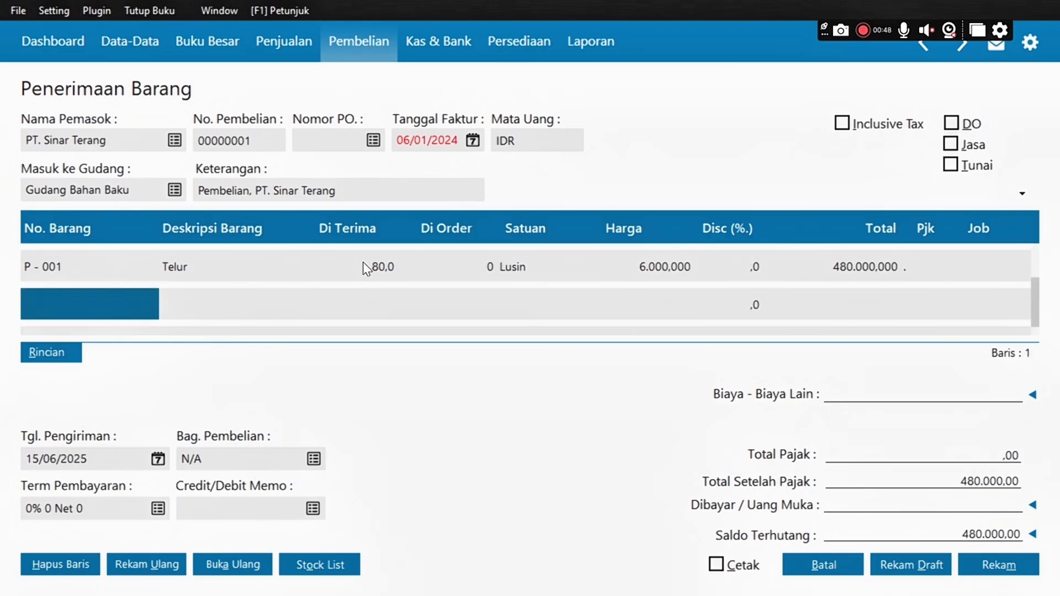
Step: Add inventory item P - 002 Terigu on the second line and go to its received quantity
{"action": "key", "text": "Return"}
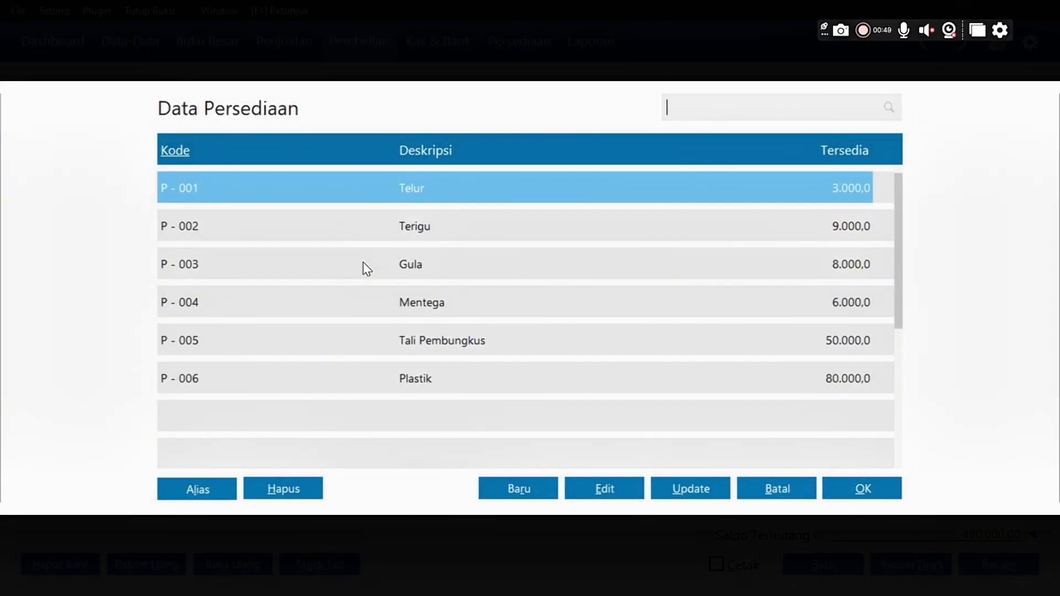
{"action": "left_click", "coordinate": [406, 231]}
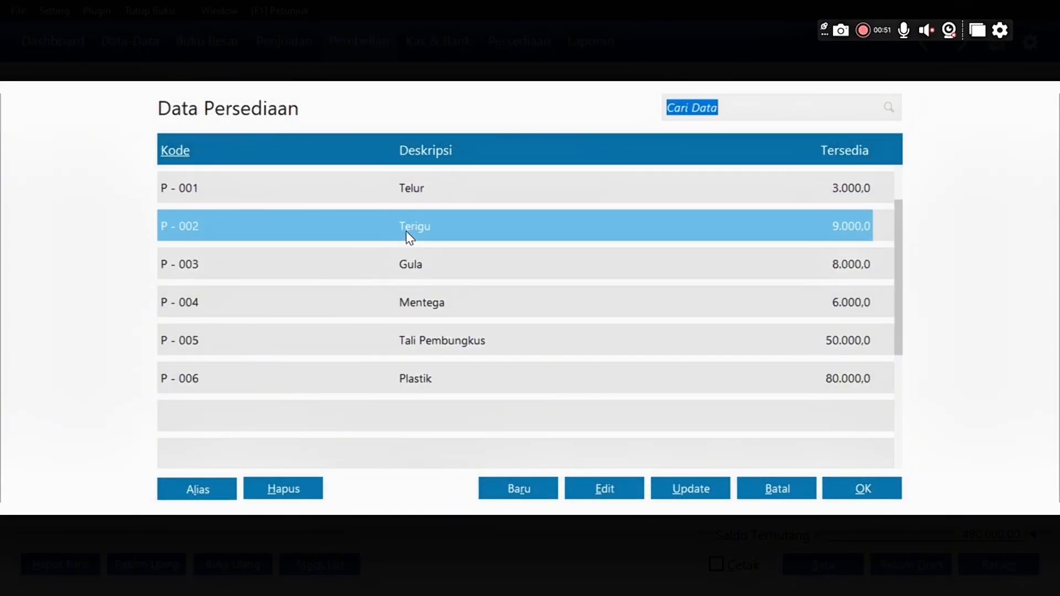
{"action": "key", "text": "Return"}
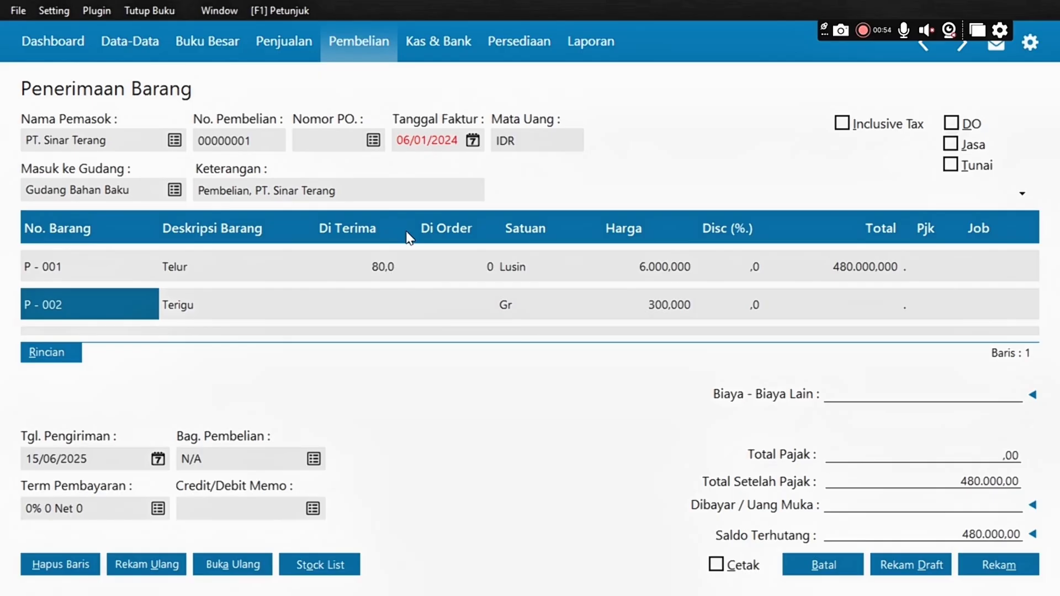
{"action": "key", "text": "Return"}
{"action": "key", "text": "Return"}
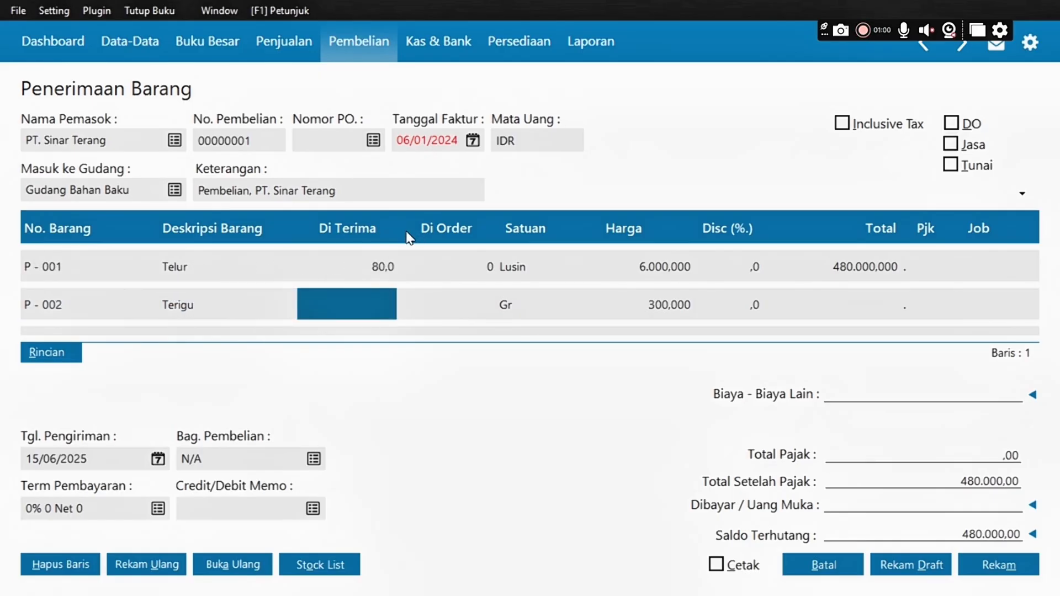
Step: Set the Terigu line's received quantity to 20 and unit to Kg, leaving its discount and tax at their defaults
{"action": "type", "text": "20"}
{"action": "key", "text": "Return"}
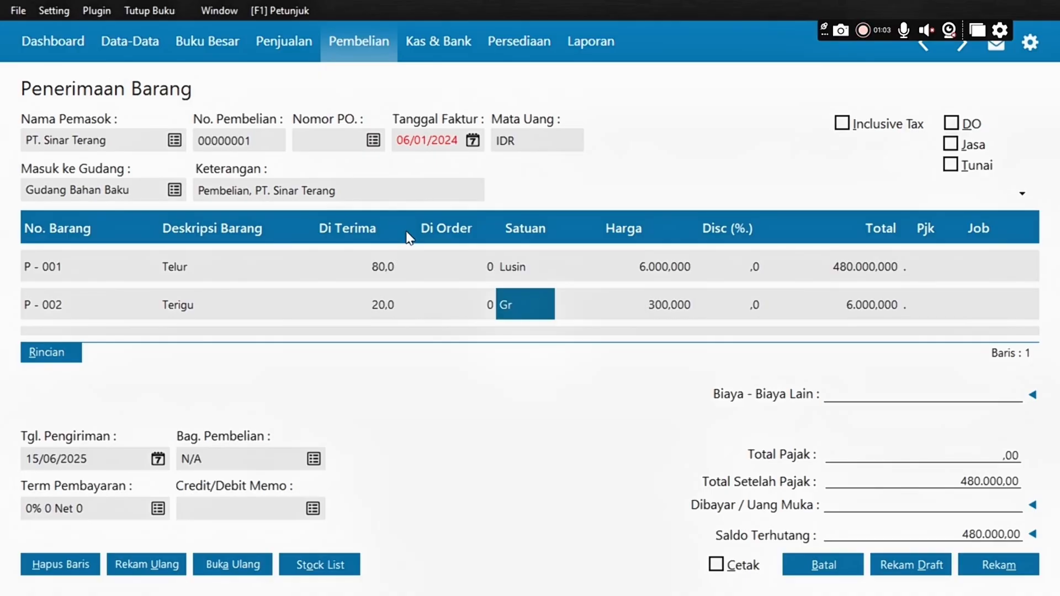
{"action": "key", "text": "Return"}
{"action": "key", "text": "Return"}
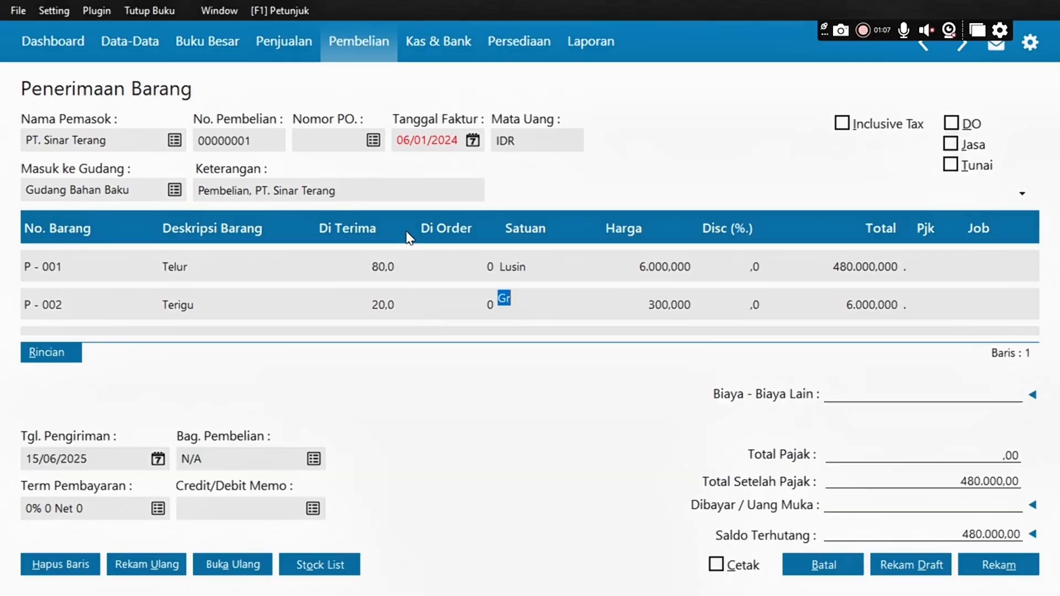
{"action": "key", "text": "Return"}
{"action": "key", "text": "Down"}
{"action": "key", "text": "Return"}
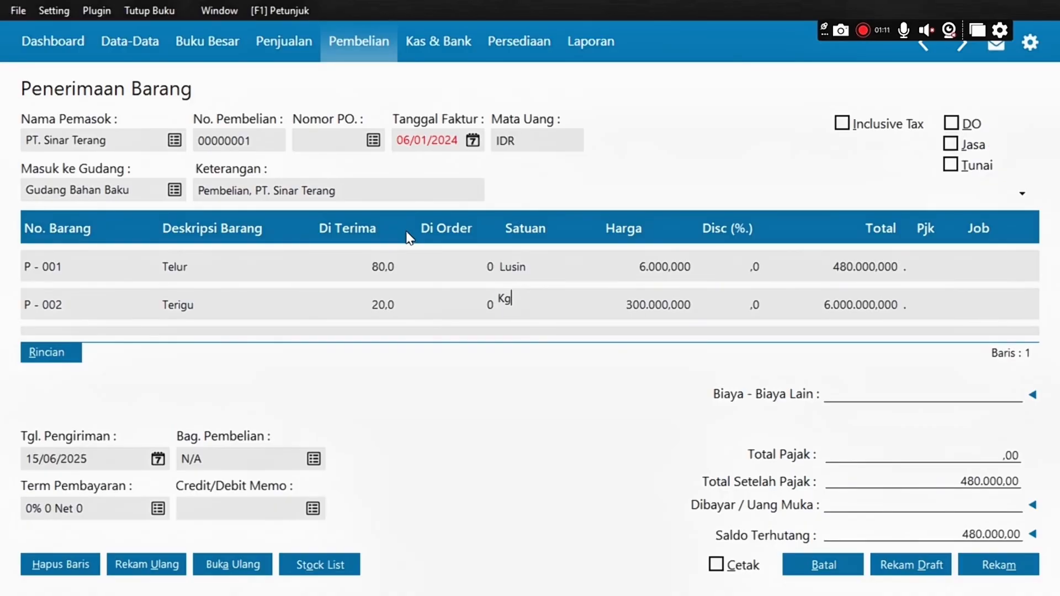
{"action": "key", "text": "Return"}
{"action": "key", "text": "Return"}
{"action": "key", "text": "Return"}
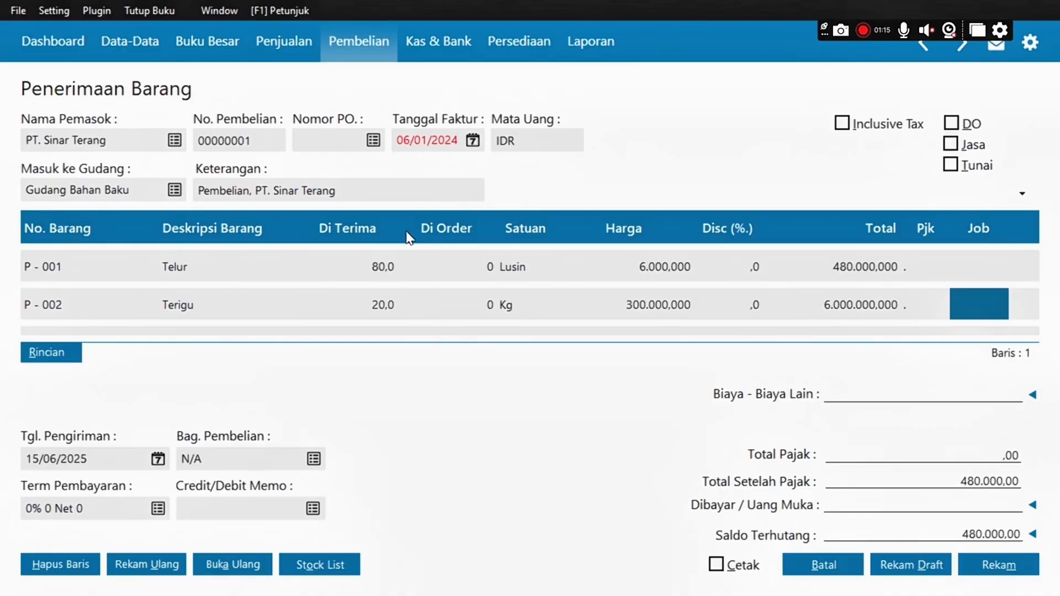
Step: Add inventory item P - 003 Gula on the next line with a received quantity of 10 and unit Kg
{"action": "key", "text": "Return"}
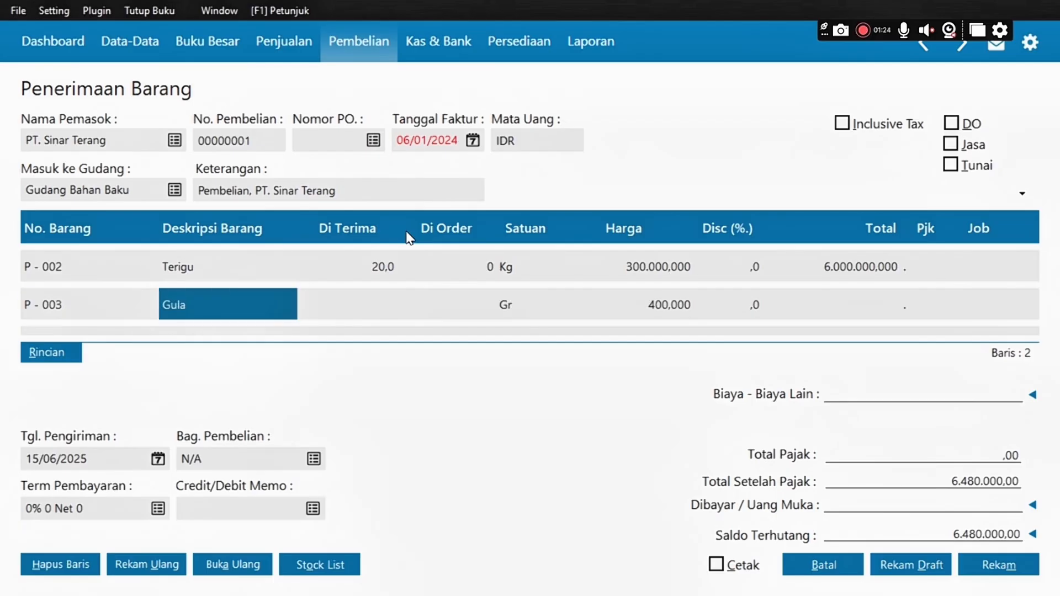
{"action": "key", "text": "Return"}
{"action": "type", "text": "19"}
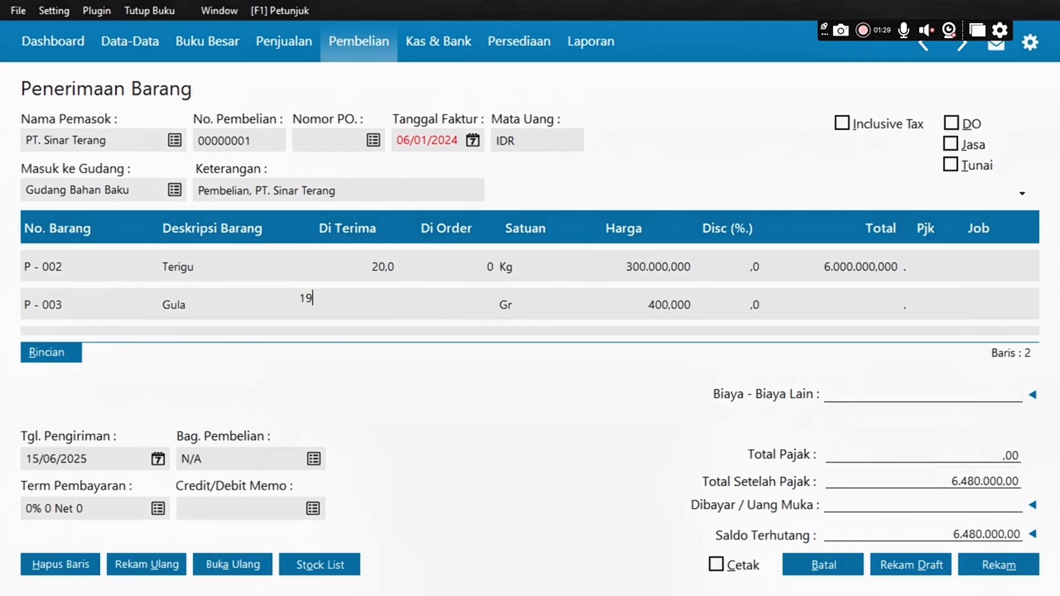
{"action": "key", "text": "BackSpace"}
{"action": "type", "text": "0"}
{"action": "key", "text": "Return"}
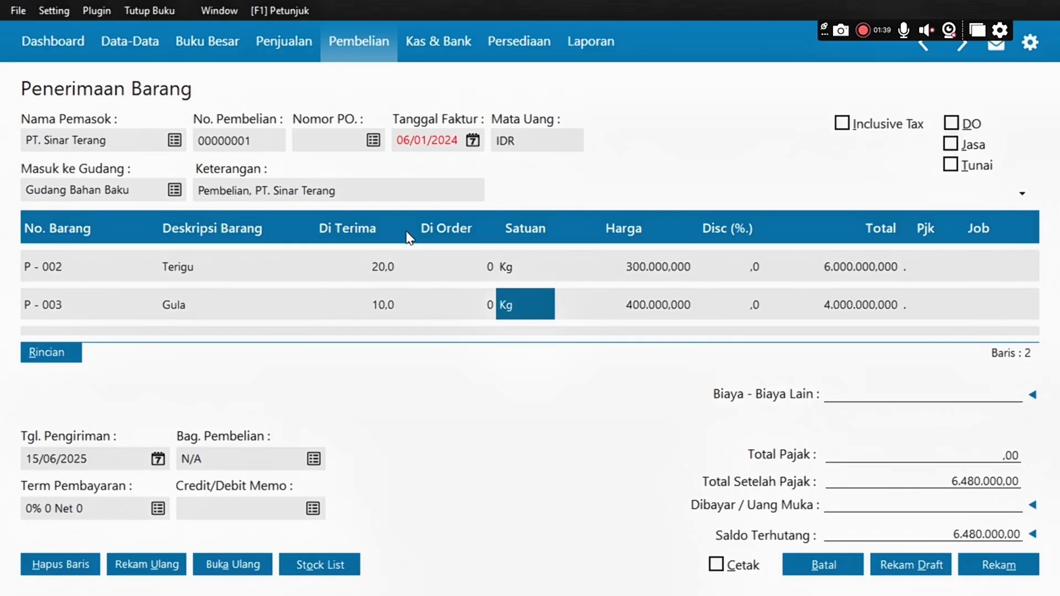
Step: Complete the Gula line and add inventory item P - 004 Mentega with a received quantity of 5 and unit Kg
{"action": "key", "text": "Return"}
{"action": "key", "text": "Return"}
{"action": "key", "text": "Return"}
{"action": "key", "text": "Return"}
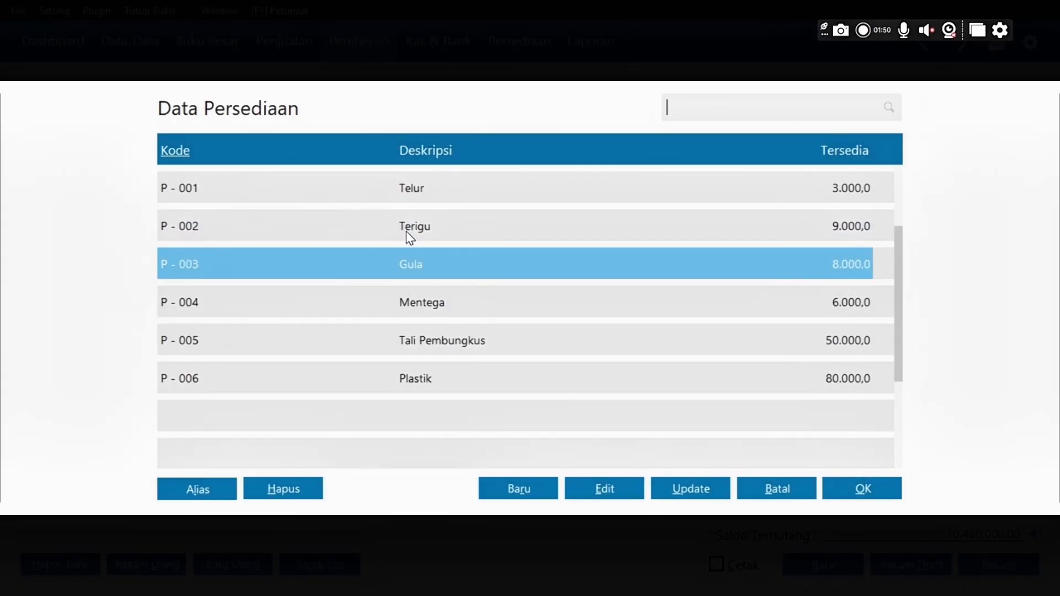
{"action": "key", "text": "Down"}
{"action": "key", "text": "Return"}
{"action": "type", "text": "5"}
{"action": "key", "text": "Return"}
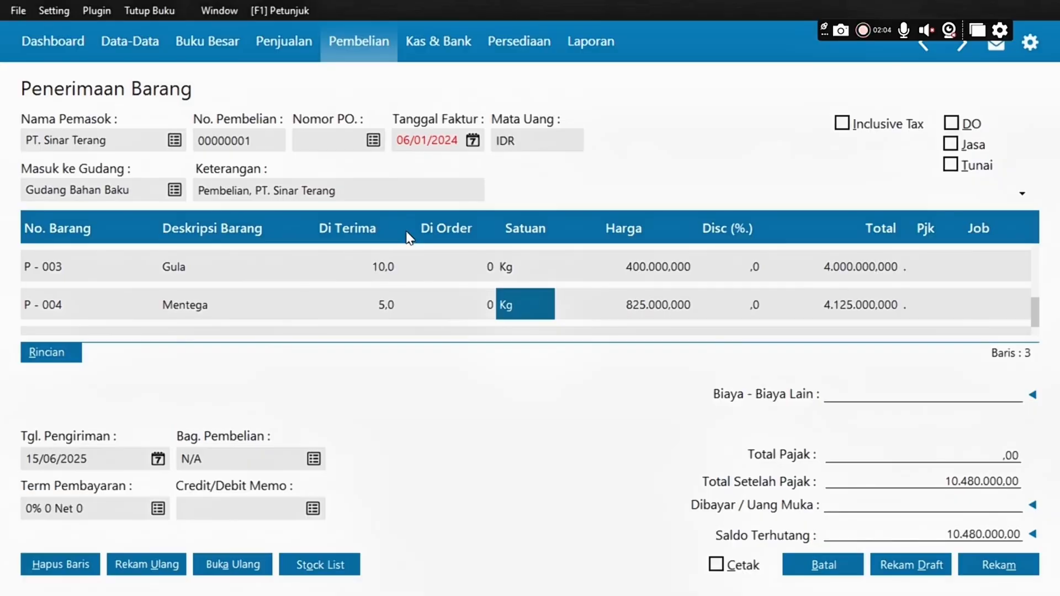
Step: Complete the Mentega line and add inventory item P - 005 Tali Pembungkus with a received quantity of 50 and unit M
{"action": "key", "text": "Return"}
{"action": "key", "text": "Return"}
{"action": "key", "text": "Return"}
{"action": "key", "text": "Return"}
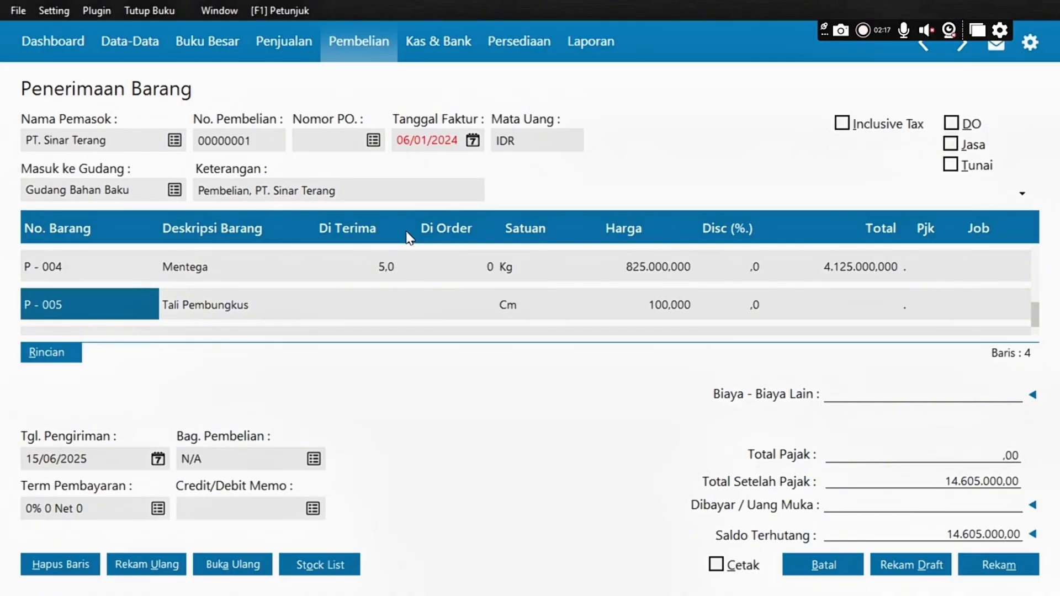
{"action": "key", "text": "Return"}
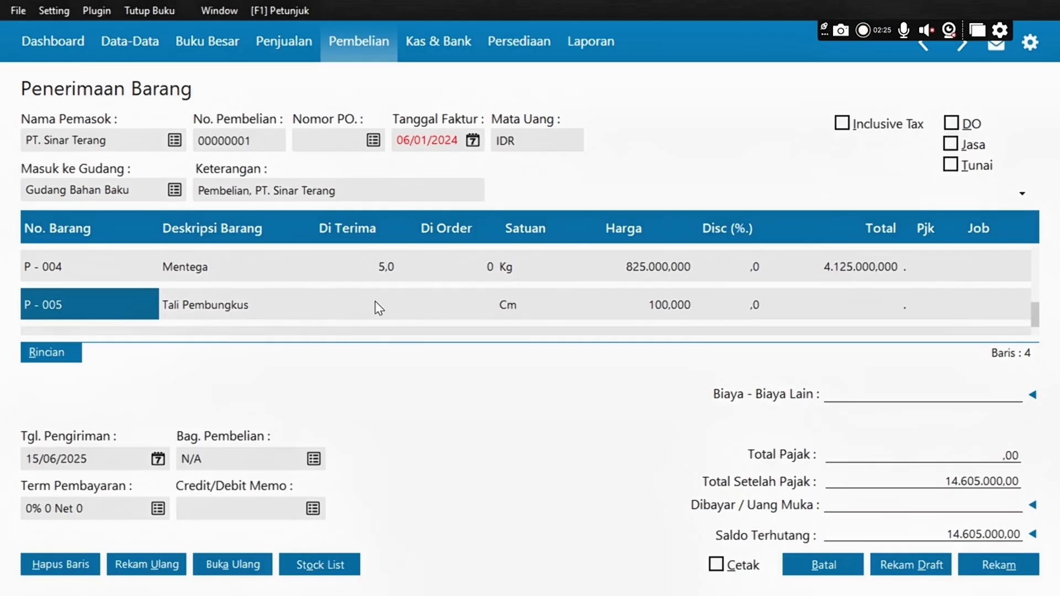
{"action": "left_click", "coordinate": [381, 304]}
{"action": "type", "text": "50"}
{"action": "key", "text": "Return"}
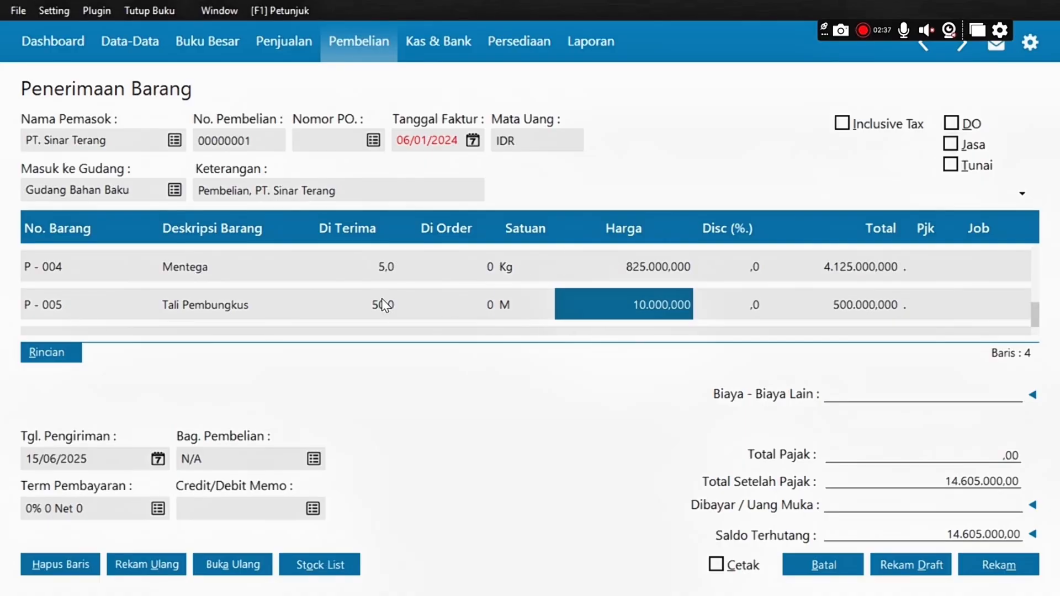
Step: Complete the Tali Pembungkus line and add inventory item P - 006 Plastik with a received quantity of 100 and unit Pack
{"action": "key", "text": "Return"}
{"action": "key", "text": "Return"}
{"action": "key", "text": "Return"}
{"action": "key", "text": "Return"}
{"action": "key", "text": "Return"}
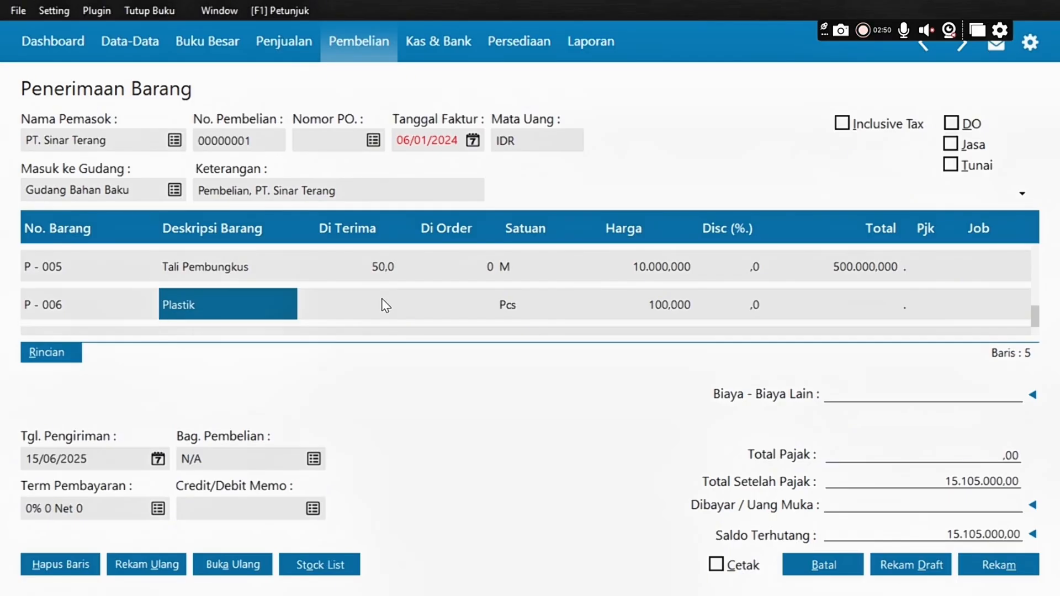
{"action": "left_click", "coordinate": [381, 305]}
{"action": "type", "text": "100"}
{"action": "key", "text": "Return"}
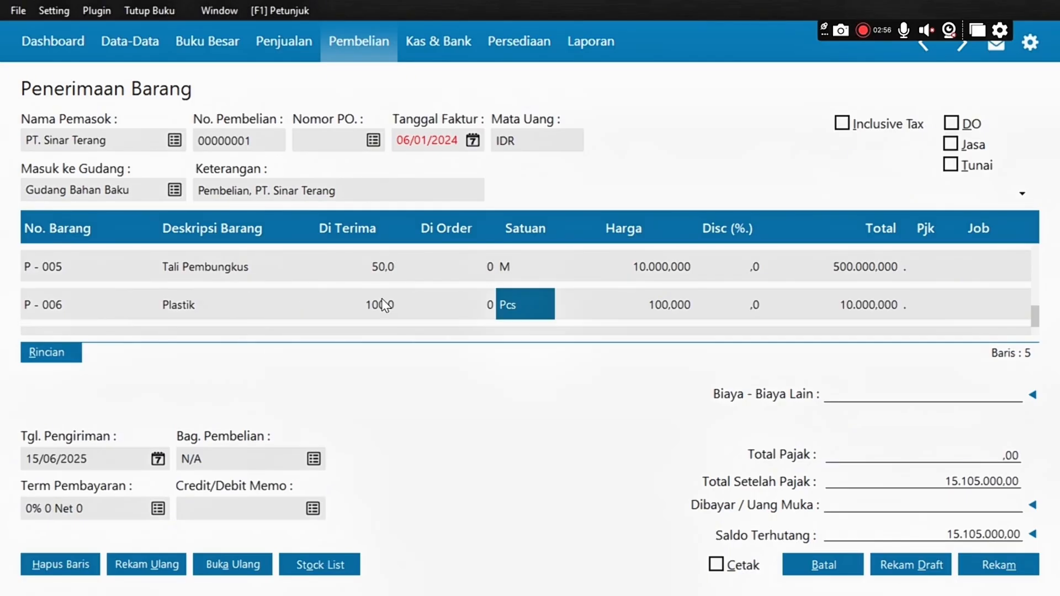
{"action": "key", "text": "Return"}
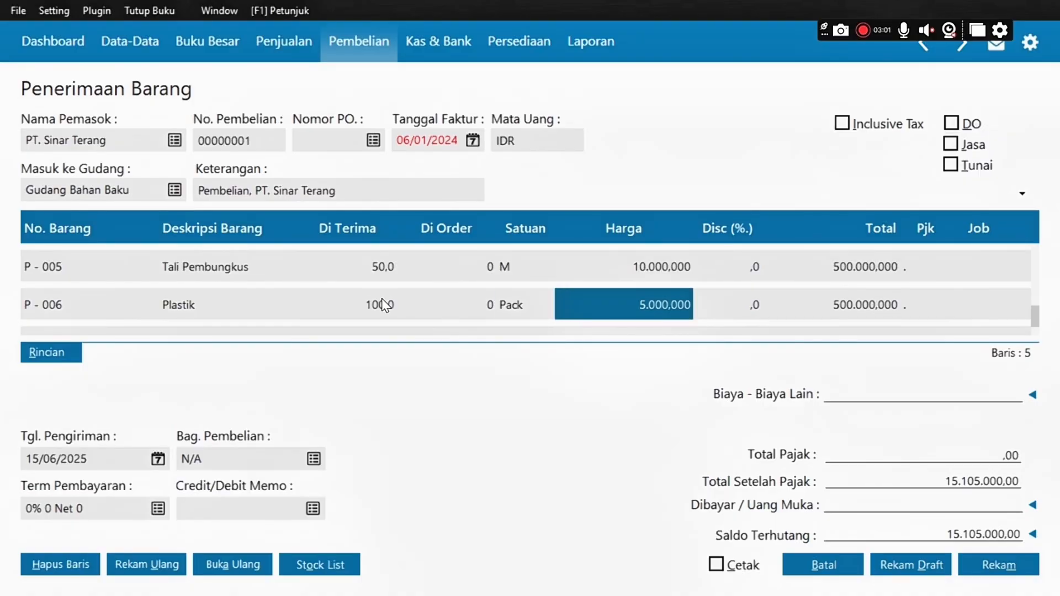
Step: Set the Plastik line's price to 5000 and complete the line without discount, tax or job
{"action": "key", "text": "Return"}
{"action": "key", "text": "Left"}
{"action": "type", "text": "5000"}
{"action": "key", "text": "Return"}
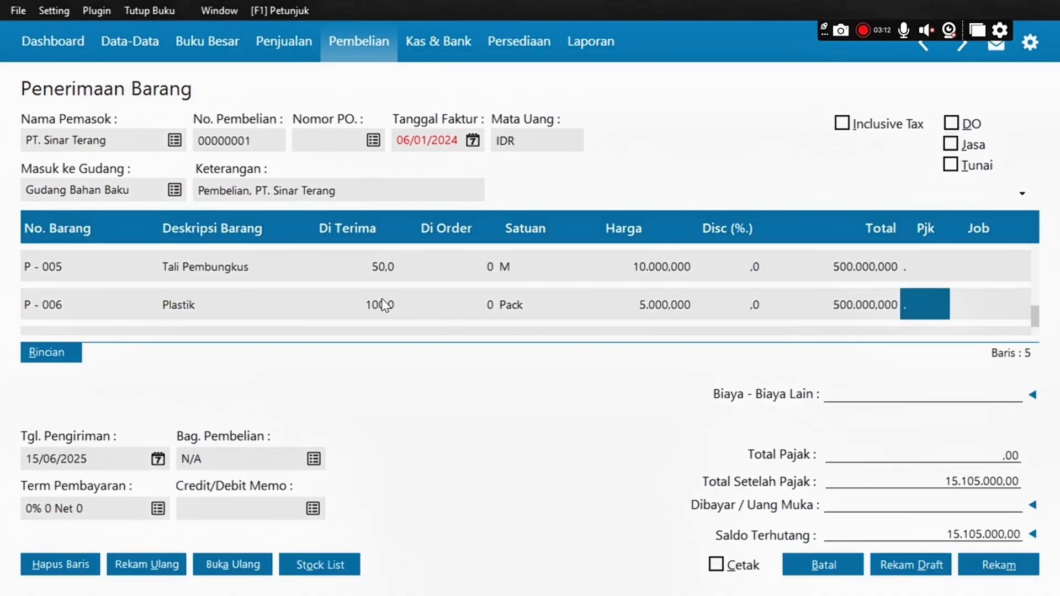
{"action": "key", "text": "Return"}
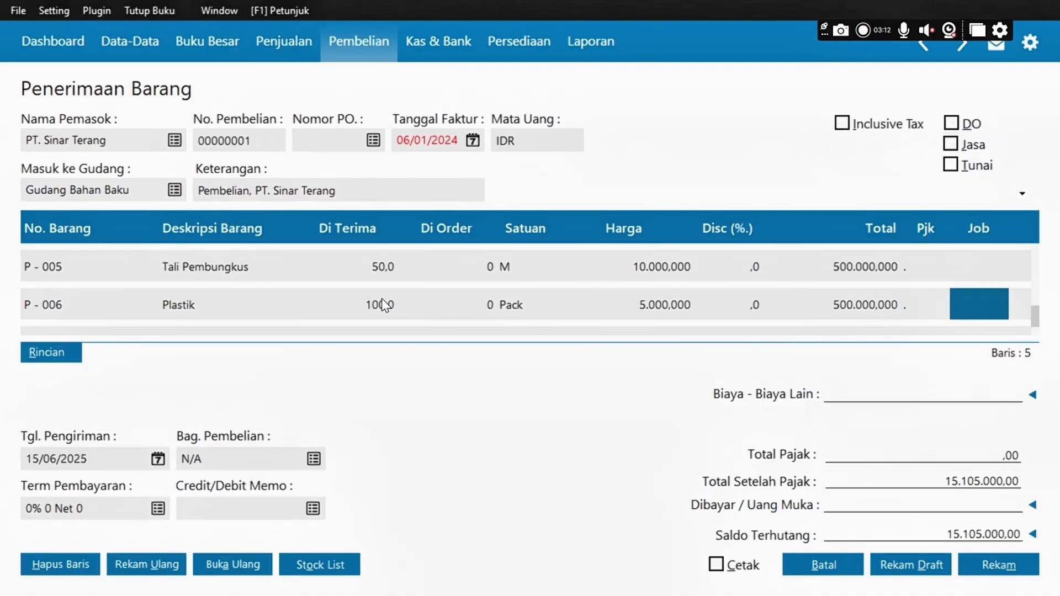
{"action": "key", "text": "Return"}
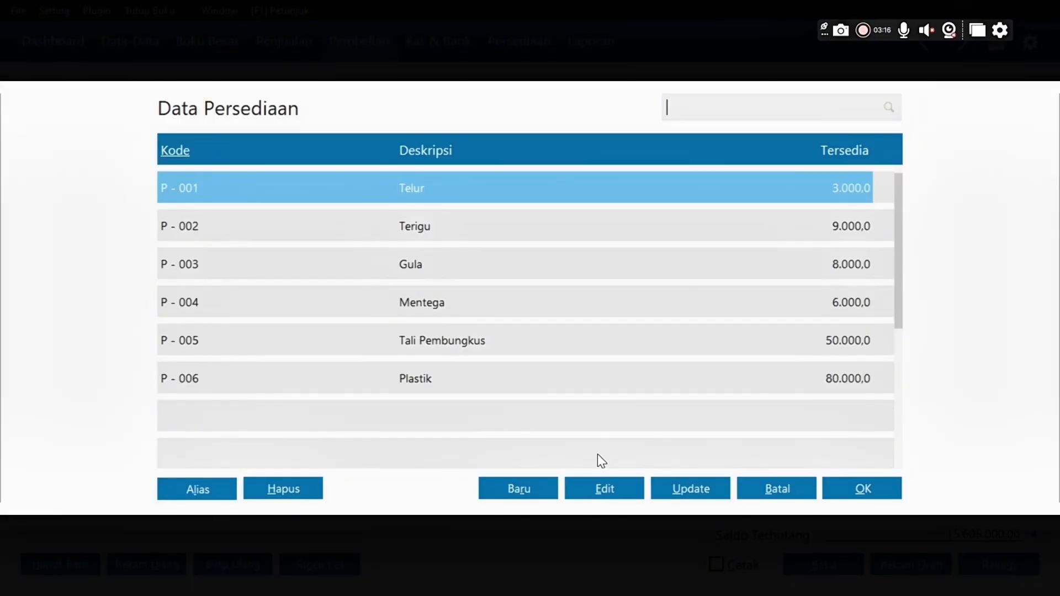
Step: Create a new inventory item with code P - 007, description Cokelat and item group Bahan Penolong
{"action": "left_click", "coordinate": [525, 492]}
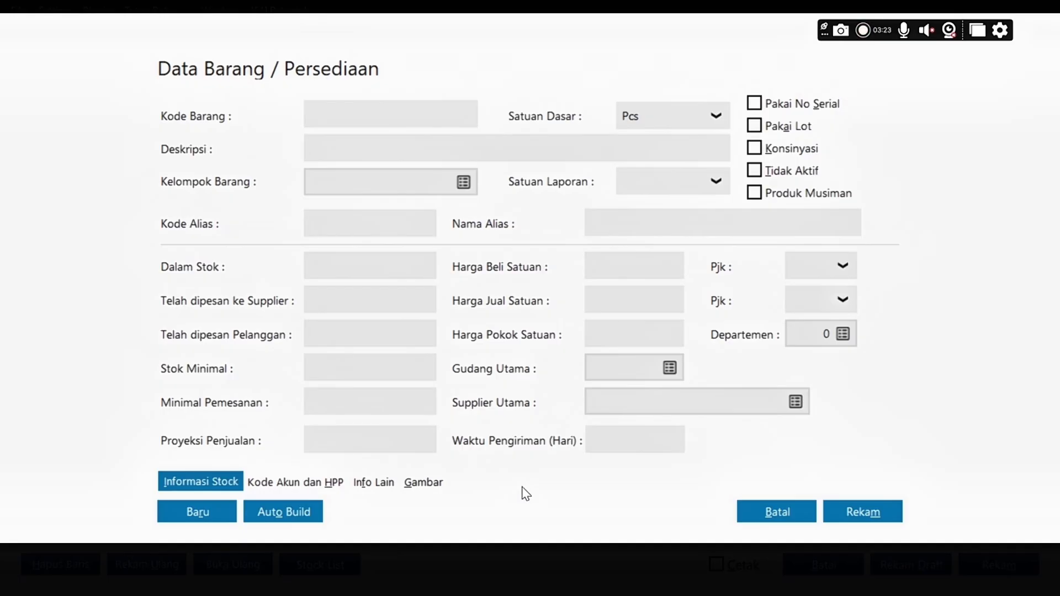
{"action": "type", "text": "P - 007"}
{"action": "left_click", "coordinate": [359, 147]}
{"action": "type", "text": "Cokelta"}
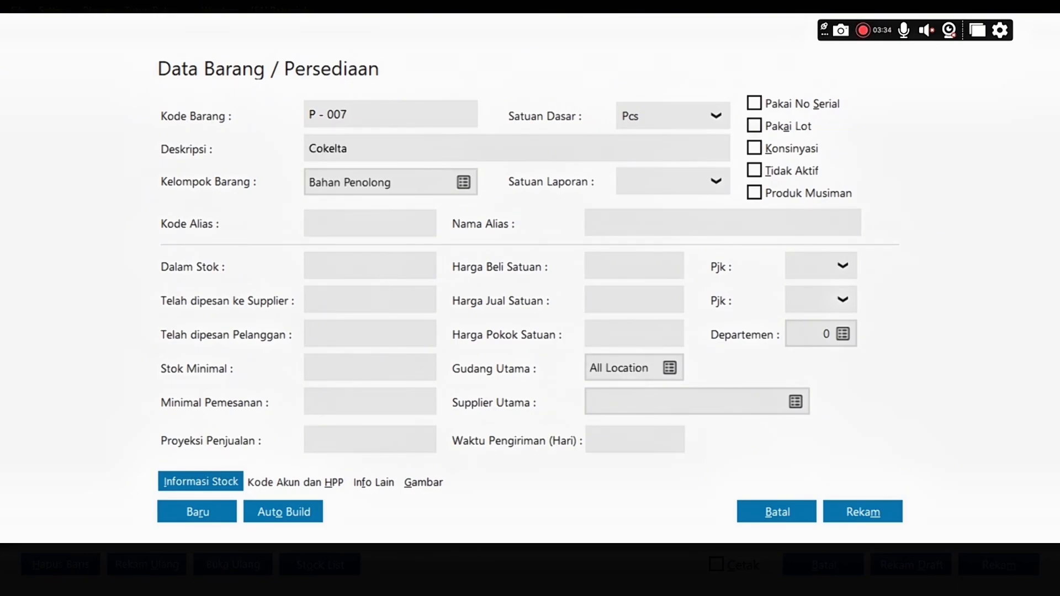
{"action": "key", "text": "BackSpace"}
{"action": "key", "text": "BackSpace"}
{"action": "type", "text": "at"}
Step: Set the new Cokelat item's base unit and report unit to Gr and save the item
{"action": "left_click", "coordinate": [662, 123]}
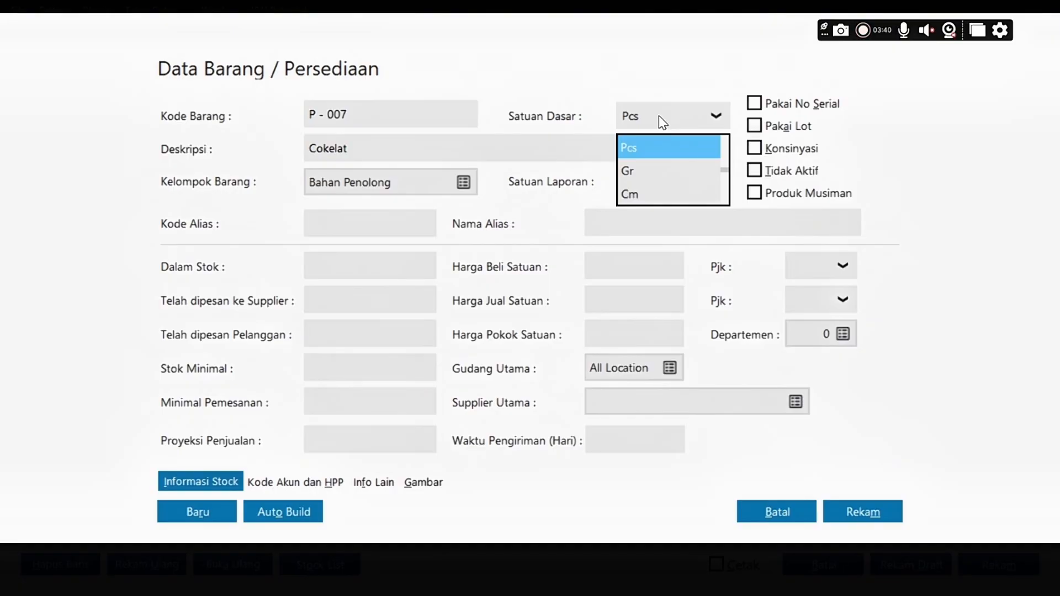
{"action": "left_click", "coordinate": [654, 170]}
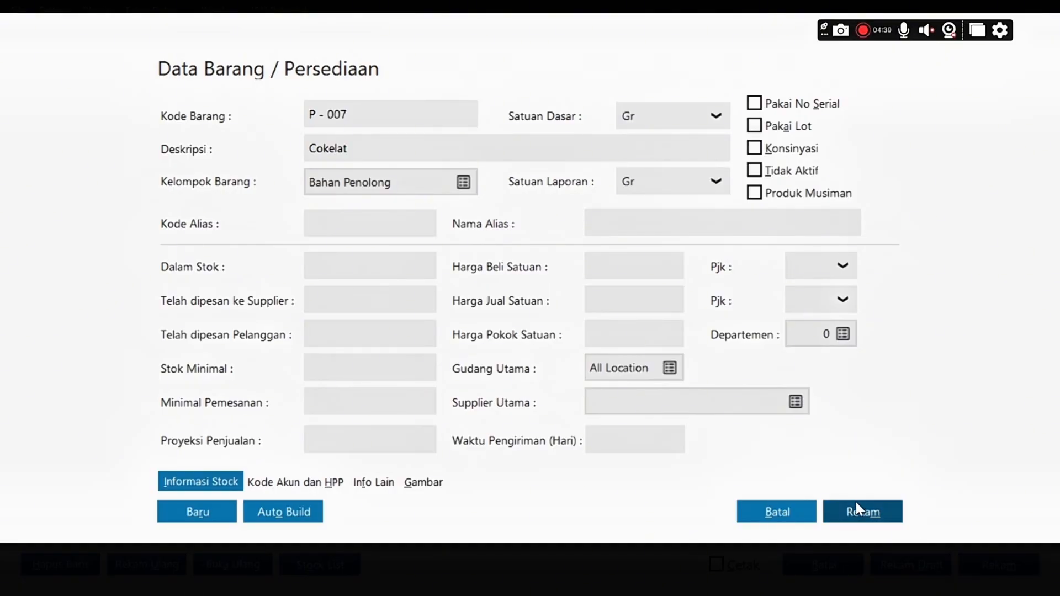
{"action": "left_click", "coordinate": [858, 504]}
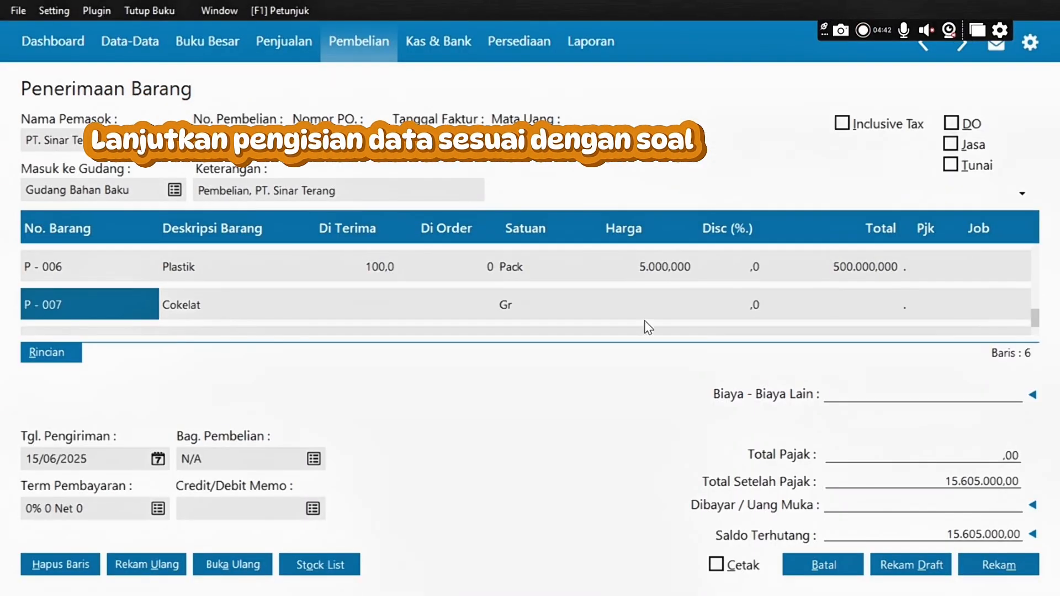
Step: Set the Cokelat line's received quantity to 2000 and its price to 100 per Gr, without discount
{"action": "key", "text": "Return"}
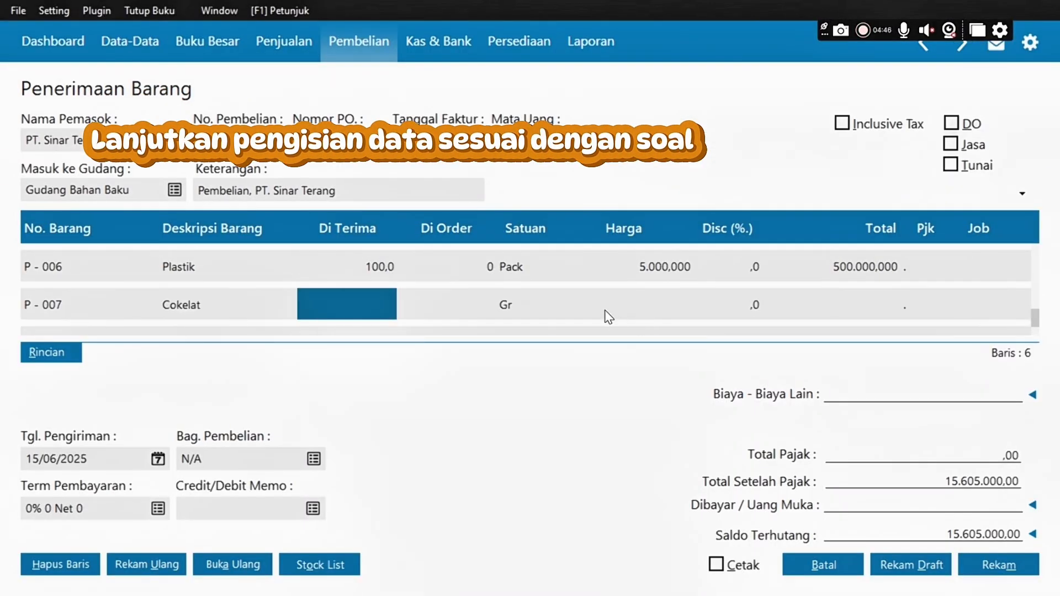
{"action": "type", "text": "2000"}
{"action": "key", "text": "Return"}
{"action": "key", "text": "Return"}
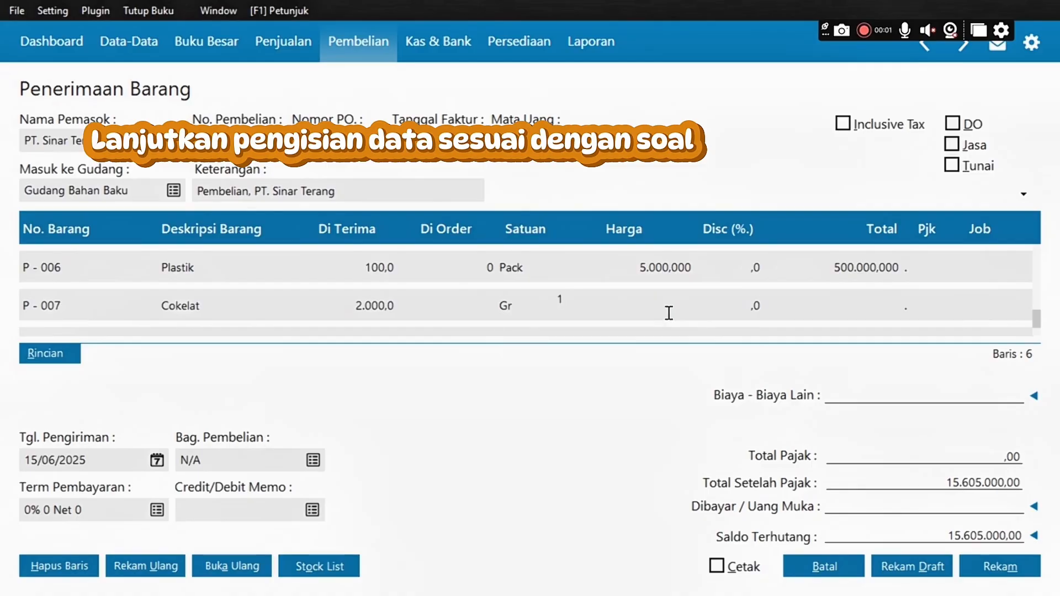
{"action": "type", "text": "100000"}
{"action": "key", "text": "Return"}
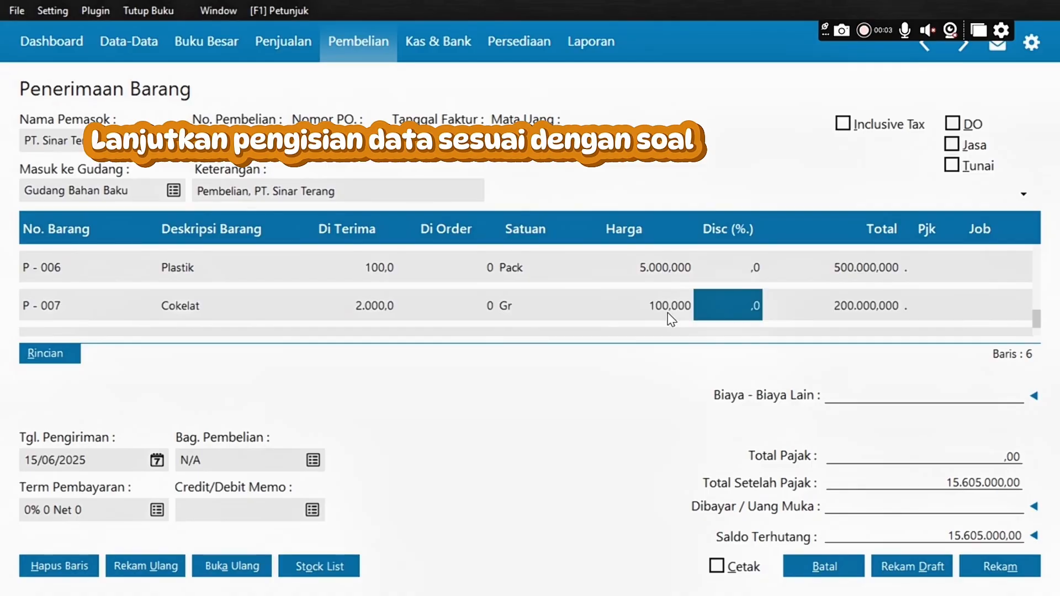
{"action": "key", "text": "Return"}
Step: Enter other costs of 195000 and apply the supplier's 6,000,000 down payment dated 06/01/2024 to the invoice
{"action": "left_click", "coordinate": [1034, 396]}
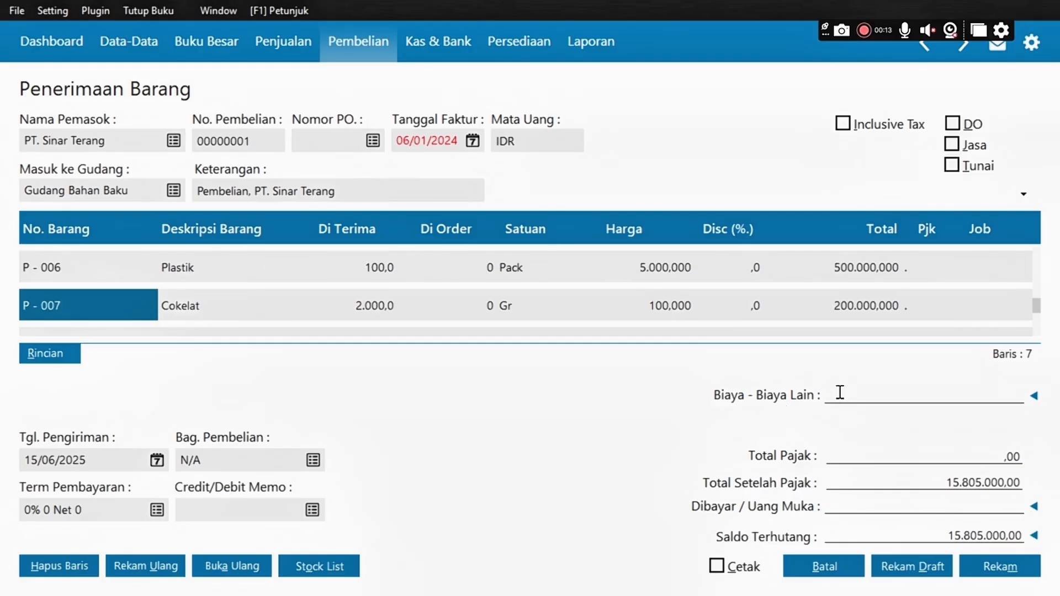
{"action": "type", "text": "196"}
{"action": "key", "text": "BackSpace"}
{"action": "type", "text": "5000"}
{"action": "key", "text": "Return"}
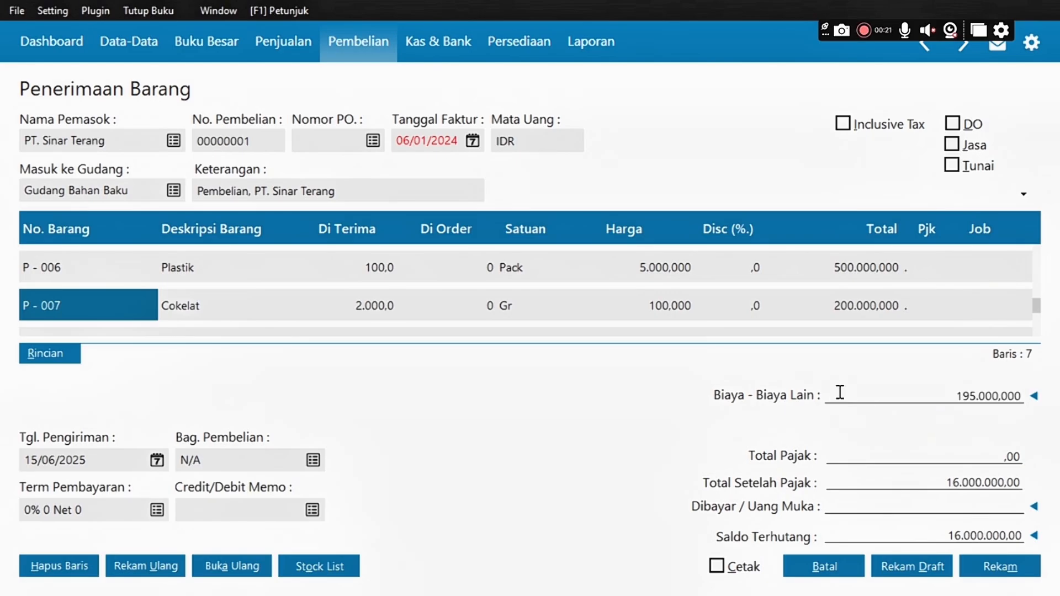
{"action": "left_click", "coordinate": [1034, 507]}
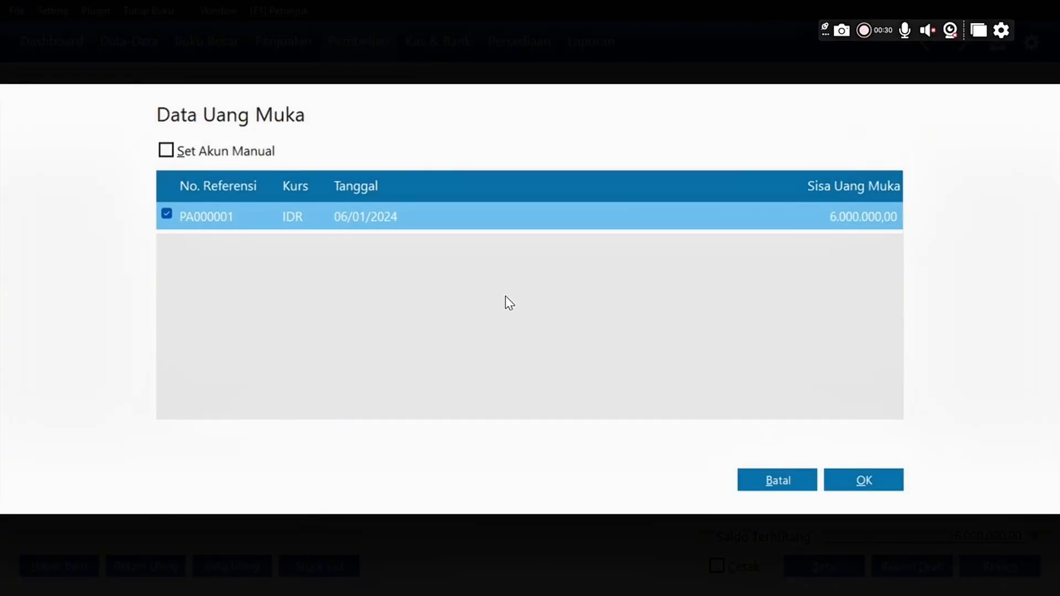
{"action": "left_click", "coordinate": [866, 487]}
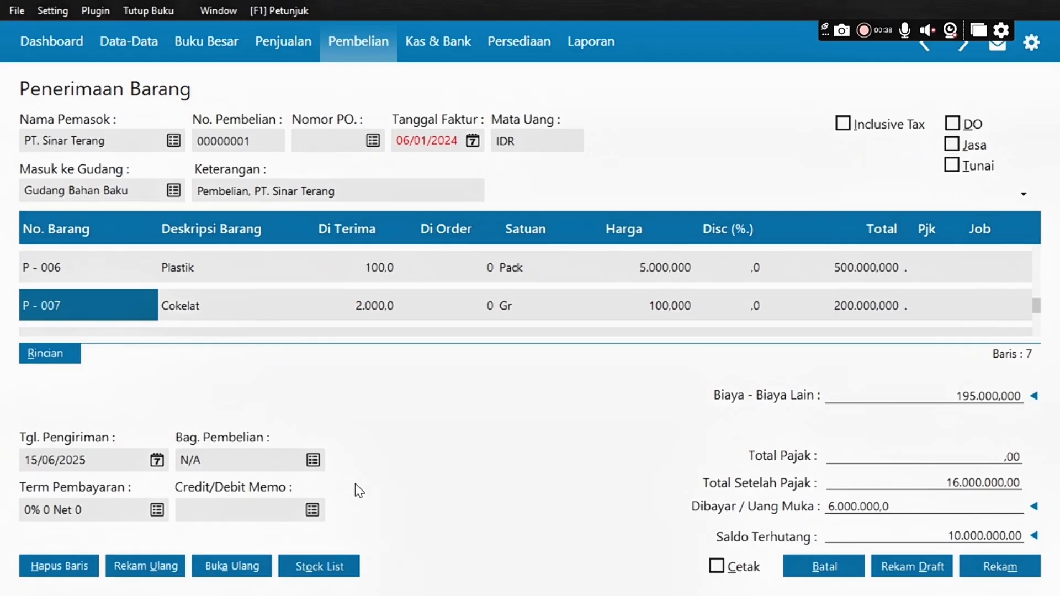
Step: Set the goods receipt's delivery date to 07/01/2024
{"action": "left_click", "coordinate": [100, 458]}
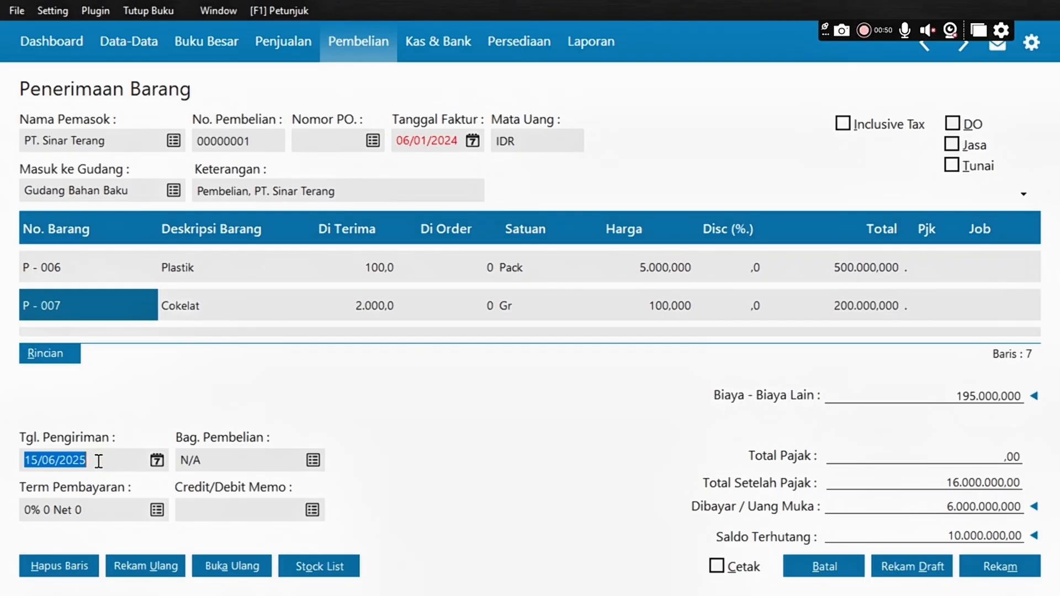
{"action": "key", "text": "BackSpace"}
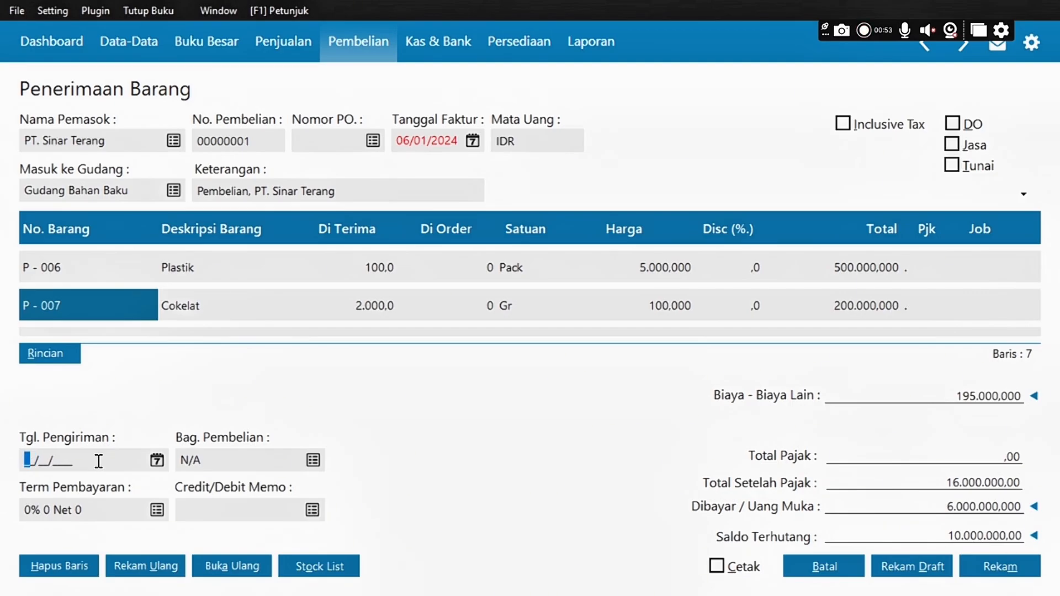
{"action": "type", "text": "07/01/"}
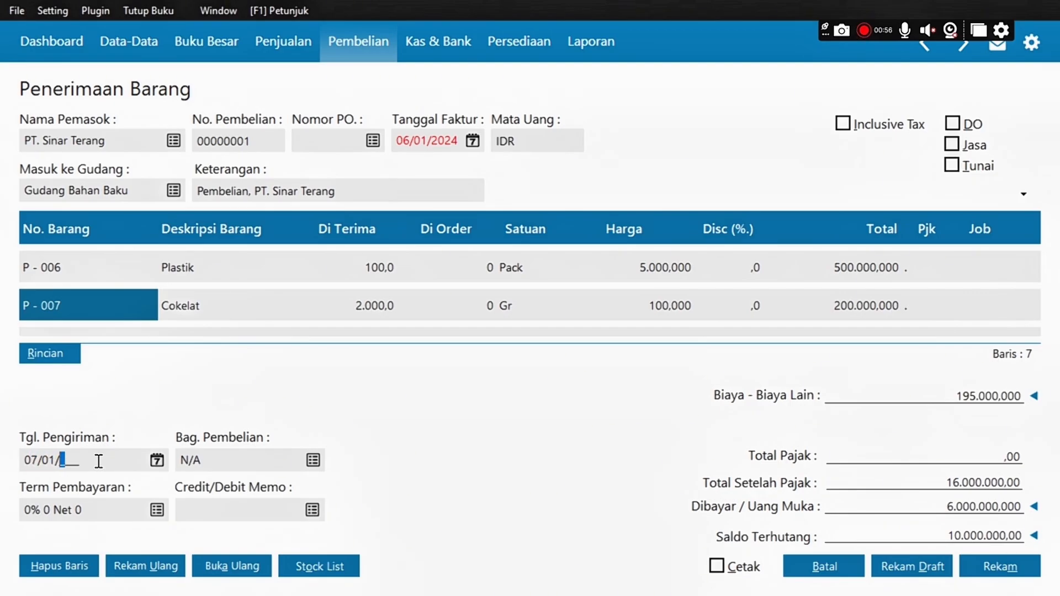
{"action": "type", "text": "2024"}
Step: Set the payment terms to 10 discount days, 30 due days and a 2% early discount, and record the purchase invoice
{"action": "left_click", "coordinate": [98, 514]}
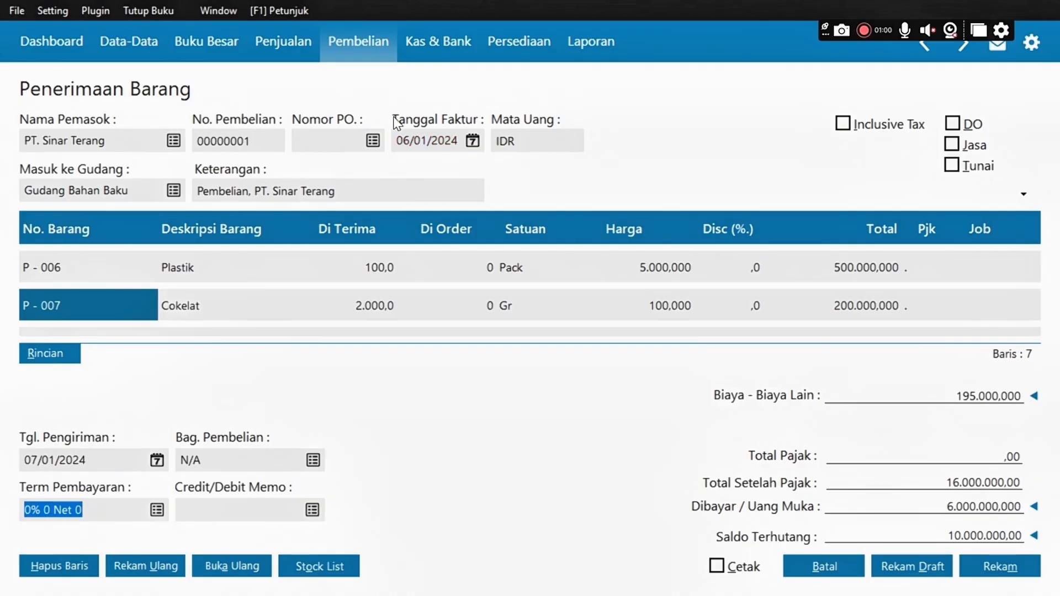
{"action": "left_click", "coordinate": [157, 510]}
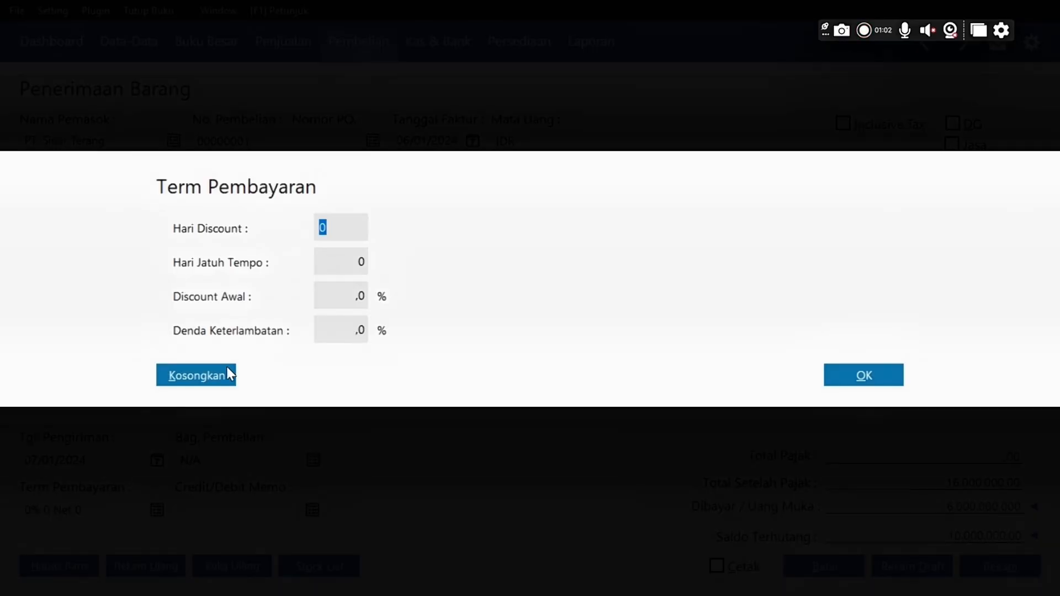
{"action": "type", "text": "10"}
{"action": "key", "text": "Tab"}
{"action": "type", "text": "30"}
{"action": "key", "text": "Tab"}
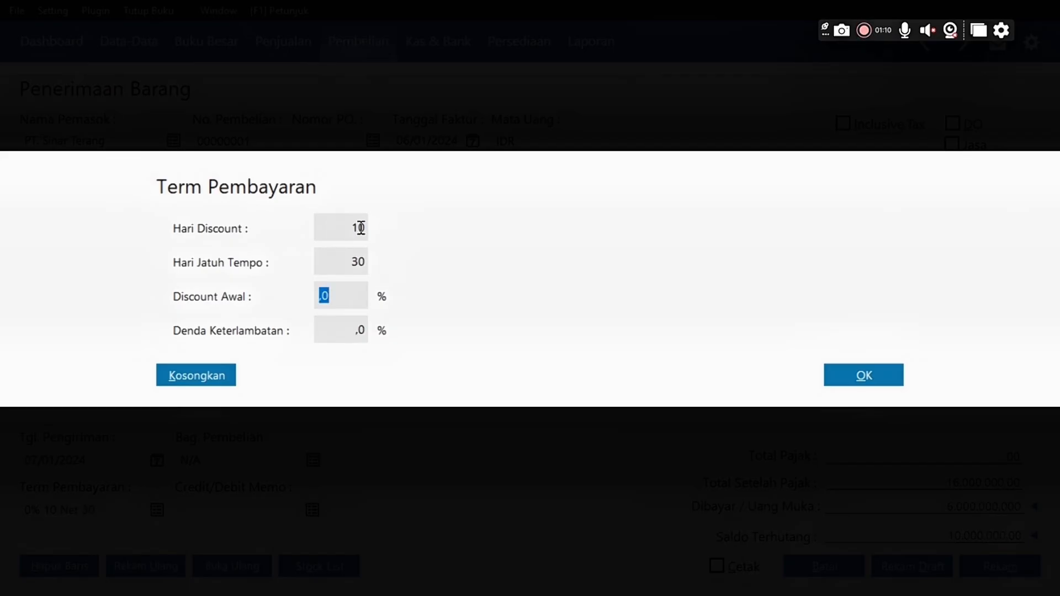
{"action": "type", "text": "2"}
{"action": "key", "text": "Tab"}
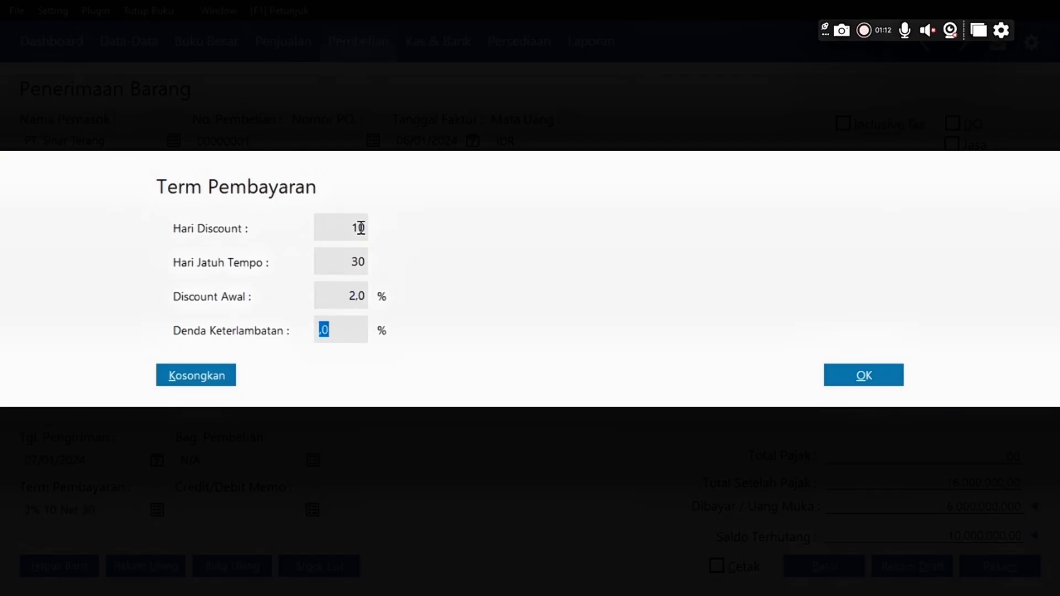
{"action": "left_click", "coordinate": [880, 376]}
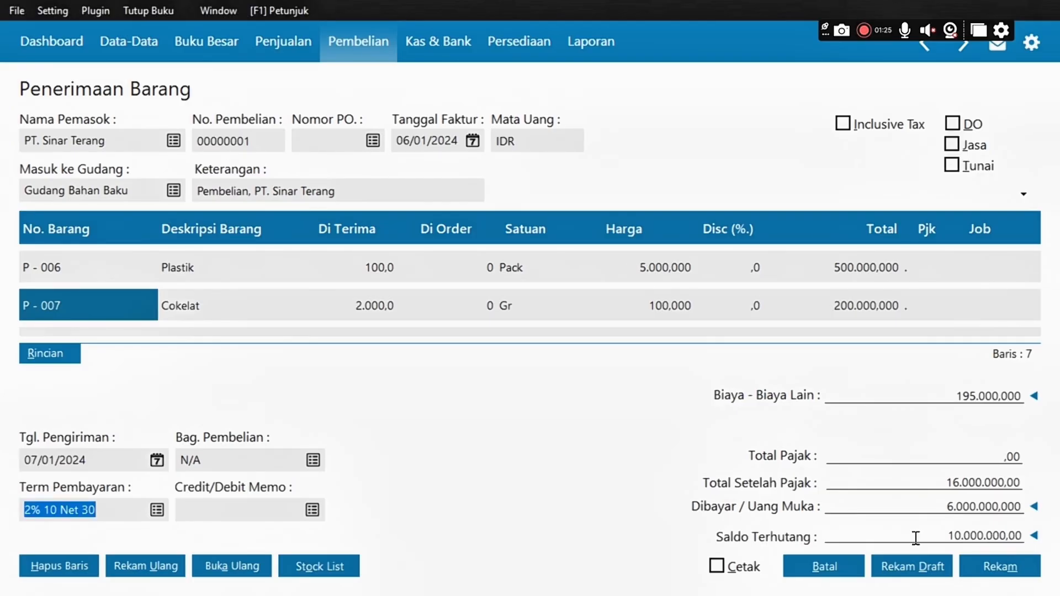
{"action": "left_click", "coordinate": [977, 568]}
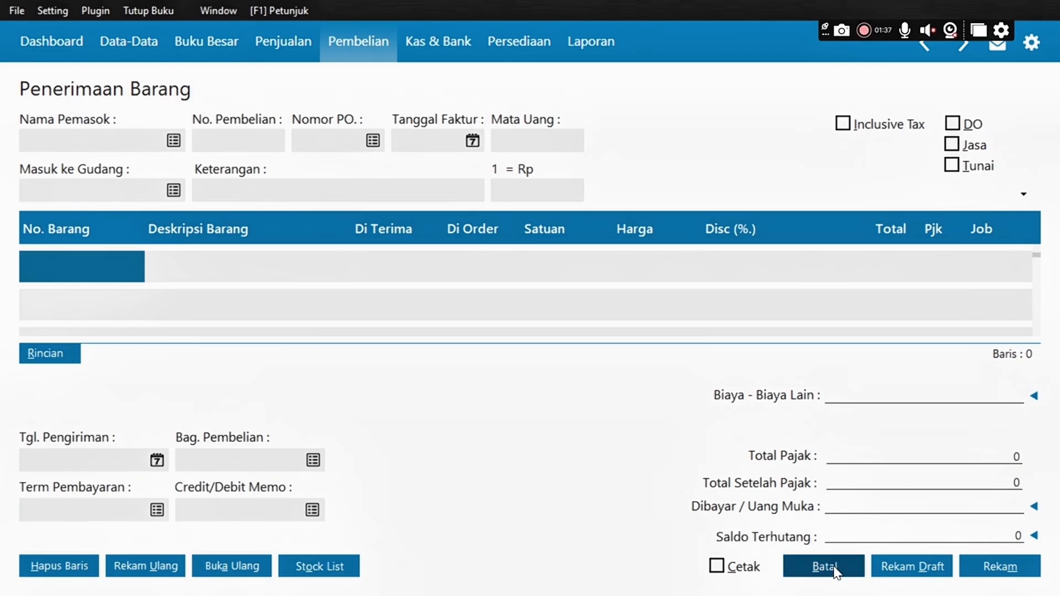
{"action": "left_click", "coordinate": [837, 568]}
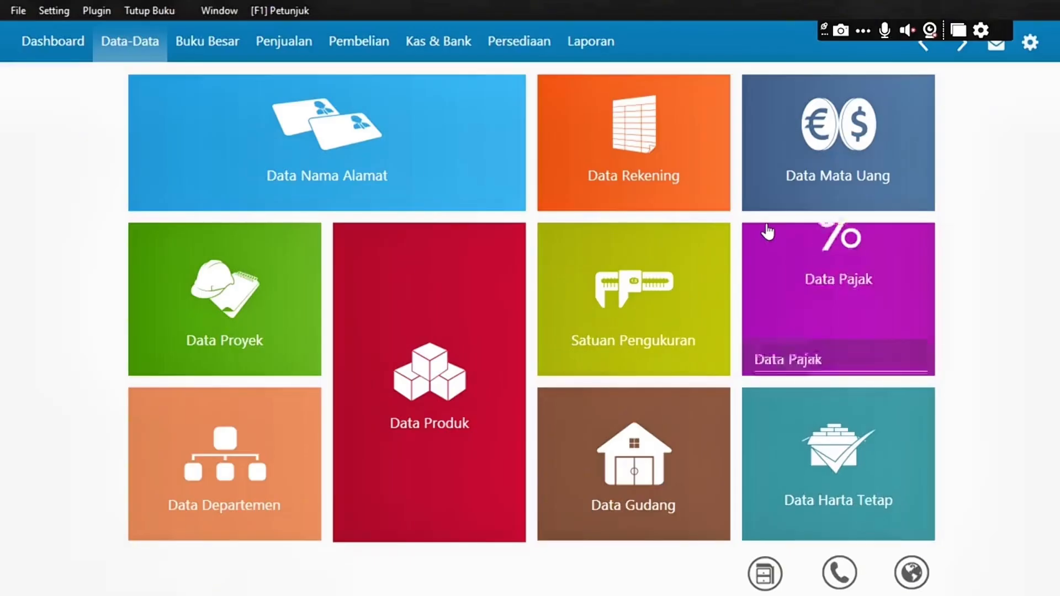
Step: Start a new inter-warehouse goods transfer in the inventory module
{"action": "mouse_move", "coordinate": [769, 232]}
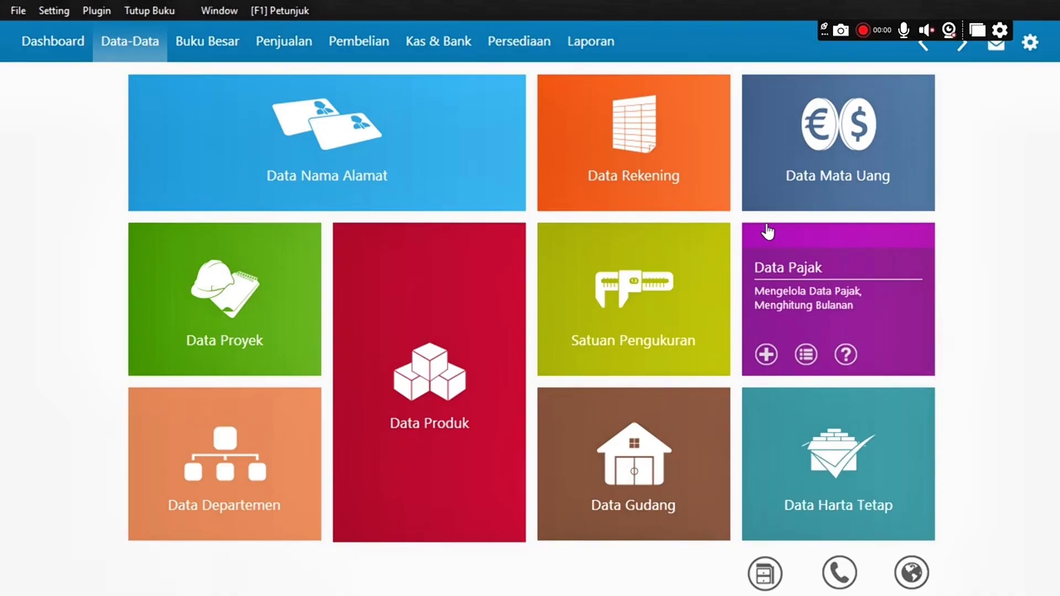
{"action": "left_click", "coordinate": [504, 44]}
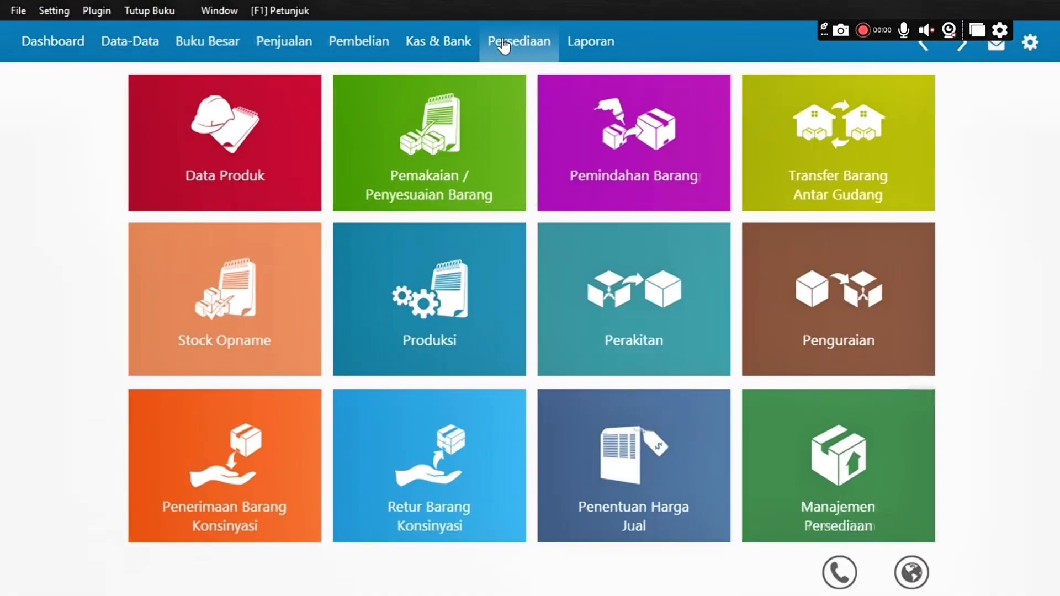
{"action": "left_click", "coordinate": [869, 172]}
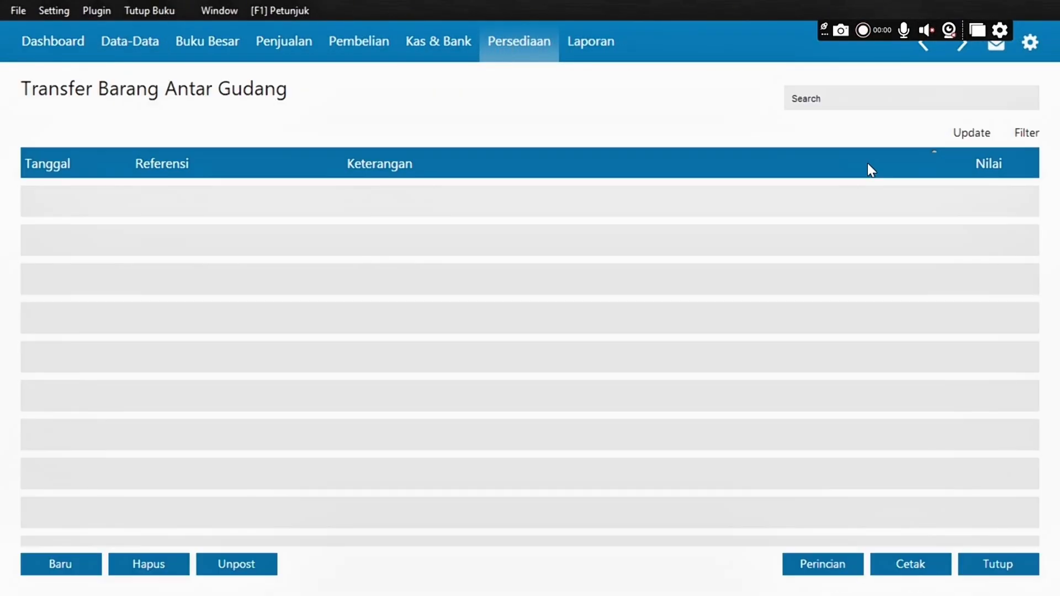
{"action": "left_click", "coordinate": [76, 567]}
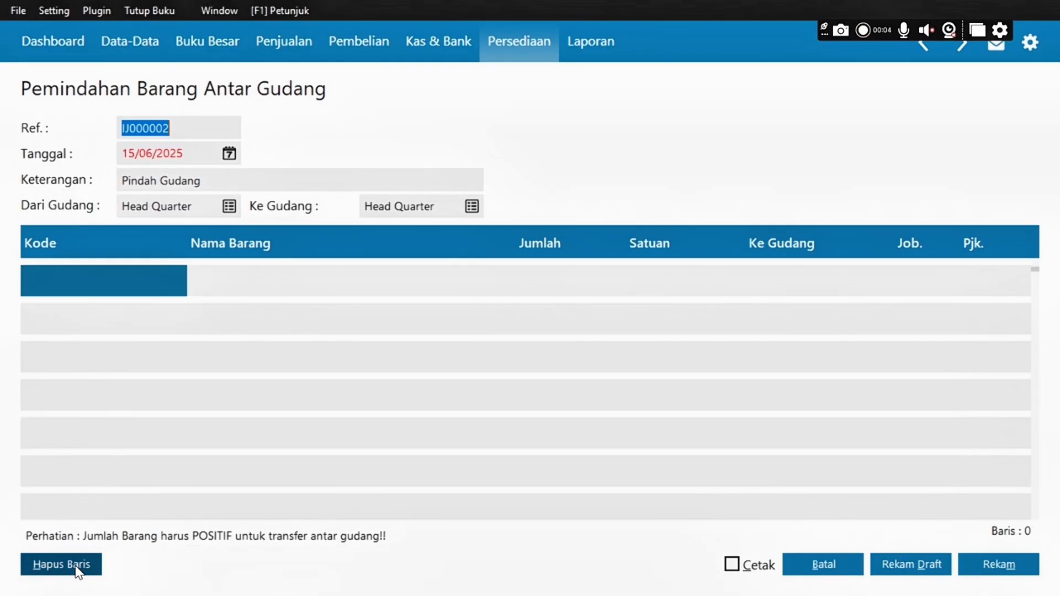
Step: Set the transfer's date to 06/01/2024 and its destination warehouse to 001, Gudang Produksi
{"action": "left_click", "coordinate": [197, 155]}
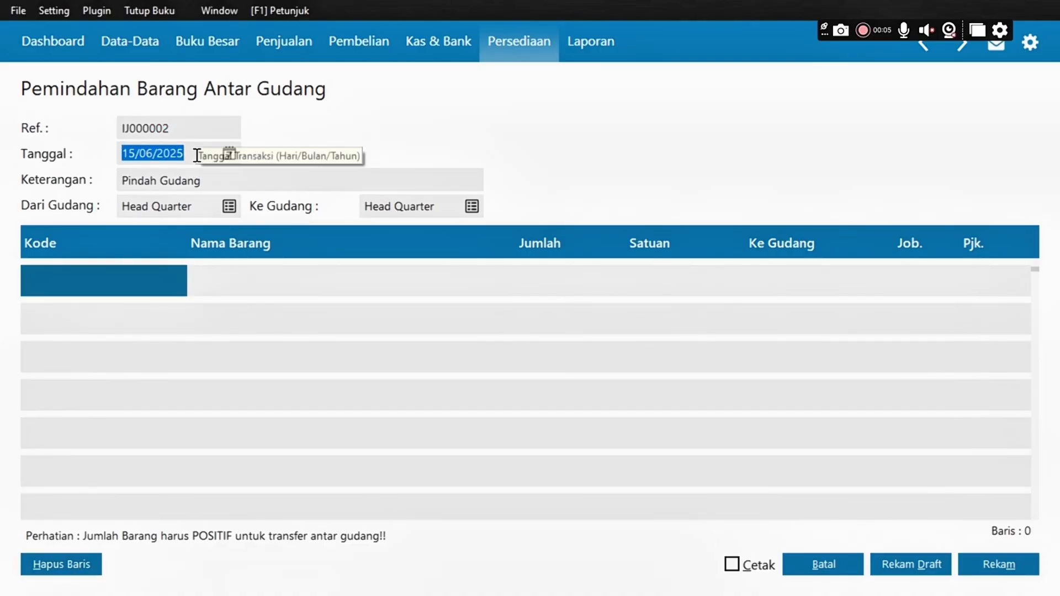
{"action": "type", "text": "05/01/20"}
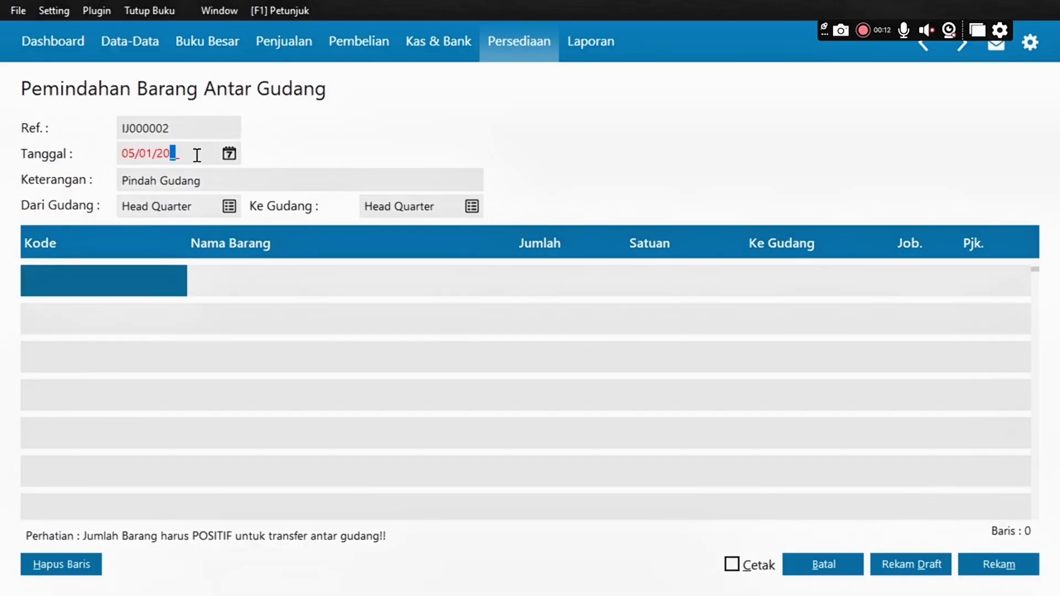
{"action": "type", "text": "24"}
{"action": "left_click", "coordinate": [136, 153]}
{"action": "key", "text": "Left"}
{"action": "type", "text": "6"}
{"action": "key", "text": "Tab"}
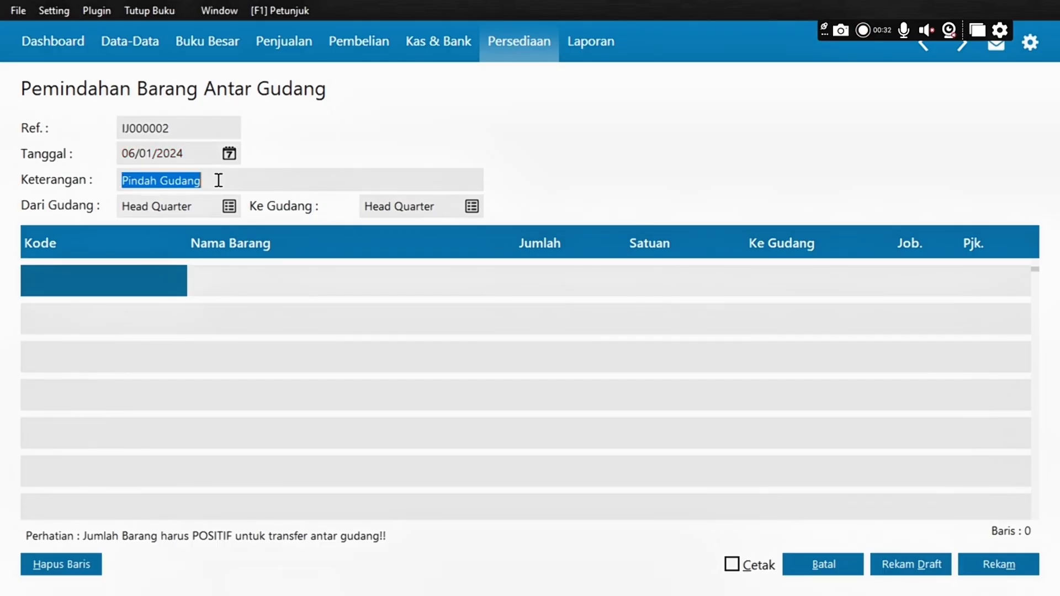
{"action": "left_click", "coordinate": [471, 207]}
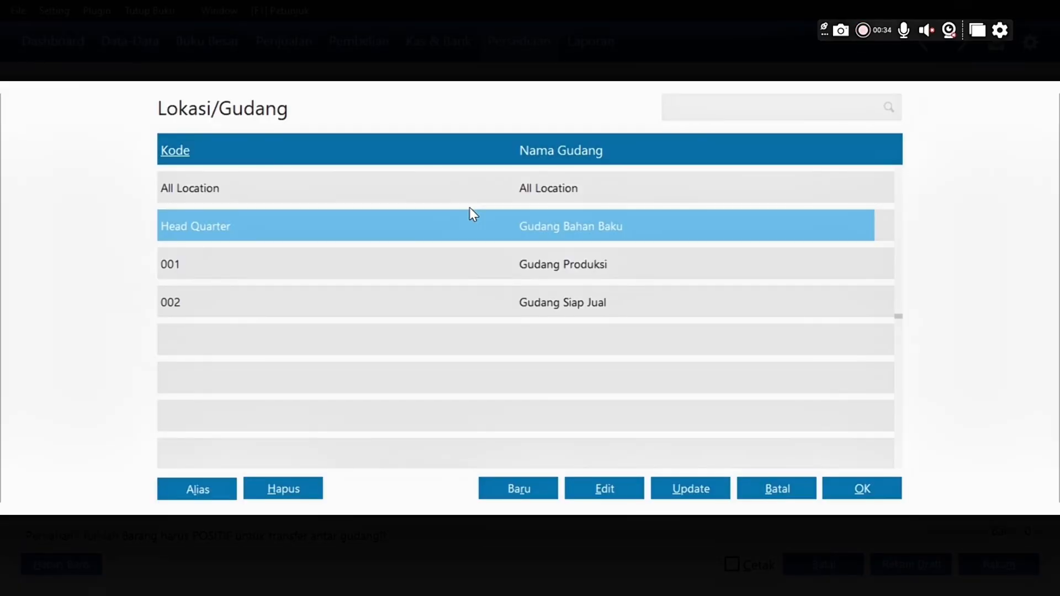
{"action": "double_click", "coordinate": [521, 265]}
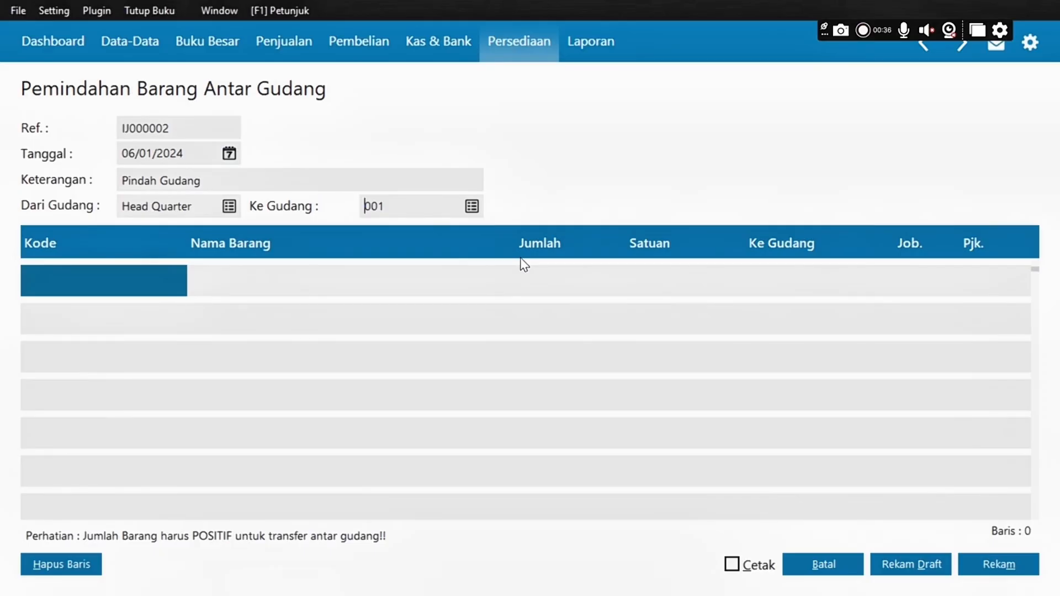
Step: Add item P - 005 Tali Pembungkus to the transfer with a quantity of 55000 Cm
{"action": "double_click", "coordinate": [106, 272]}
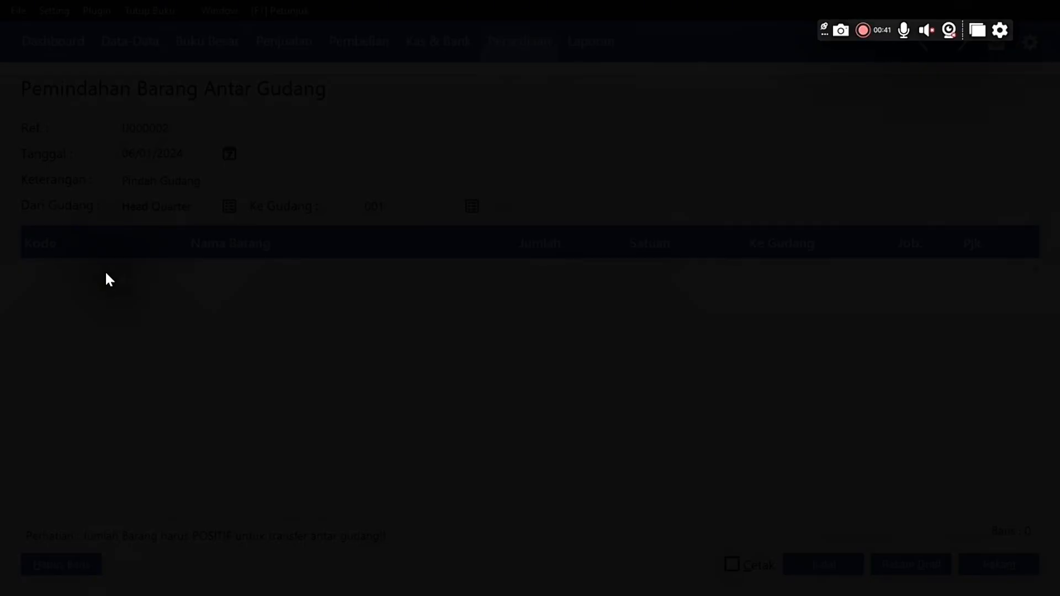
{"action": "scroll", "coordinate": [106, 274], "scroll_direction": "down", "scroll_amount": 2}
{"action": "scroll", "coordinate": [106, 273], "scroll_direction": "up", "scroll_amount": 2}
{"action": "scroll", "coordinate": [106, 272], "scroll_direction": "down", "scroll_amount": 1}
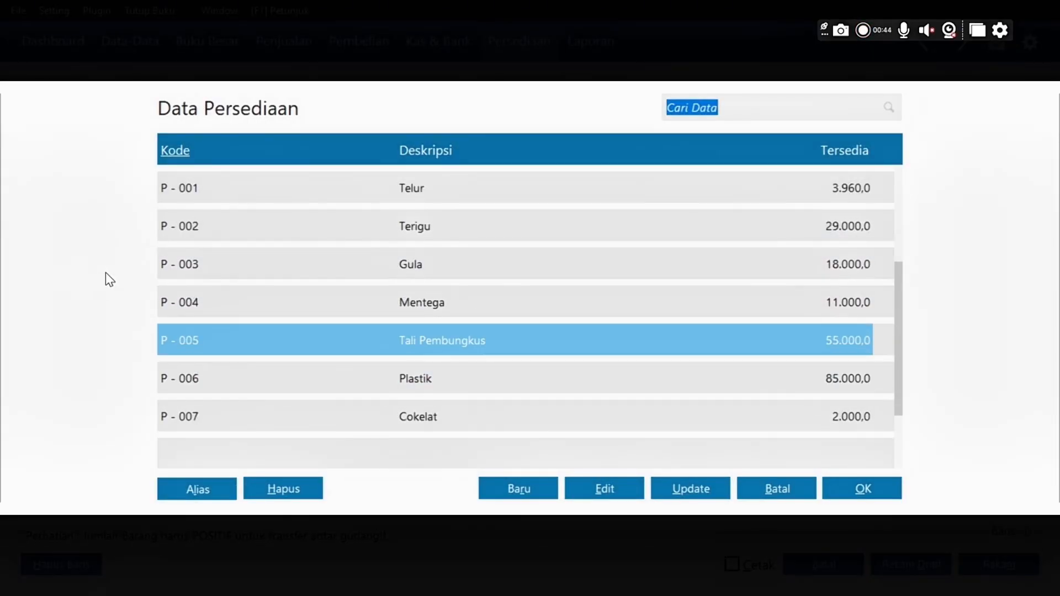
{"action": "key", "text": "Return"}
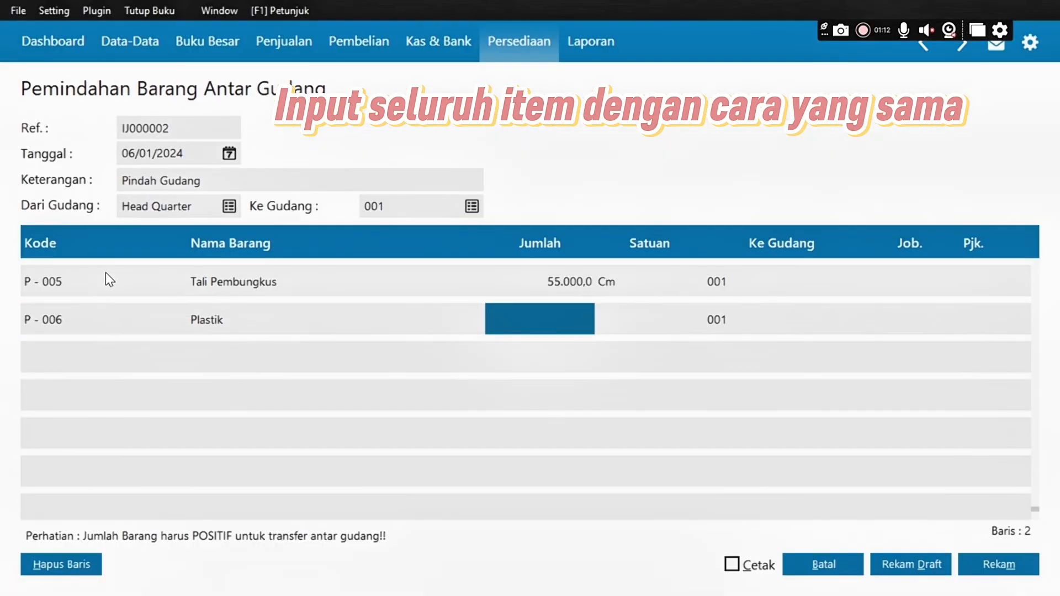
Step: Set the transfer quantity of item P - 006 Plastik to 85000 Pcs and complete its line
{"action": "type", "text": "85000"}
{"action": "key", "text": "Return"}
{"action": "key", "text": "Return"}
{"action": "key", "text": "Return"}
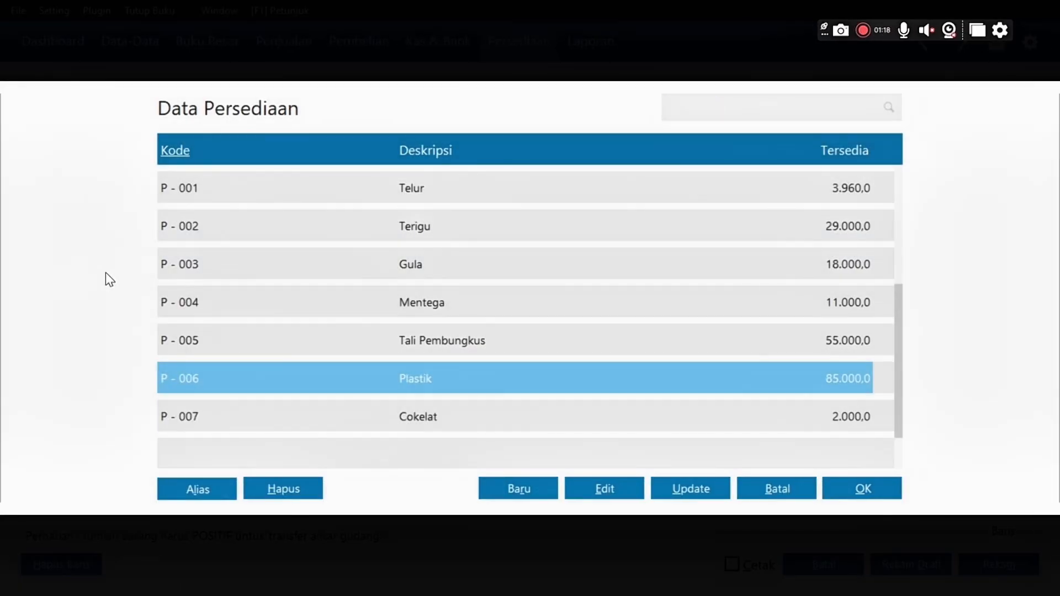
Step: Add item P - 007 Cokelat with a quantity of 2000 Gr and record the warehouse transfer
{"action": "key", "text": "Down"}
{"action": "key", "text": "Return"}
{"action": "type", "text": "2000"}
{"action": "key", "text": "Return"}
{"action": "key", "text": "Return"}
{"action": "key", "text": "Return"}
{"action": "key", "text": "Return"}
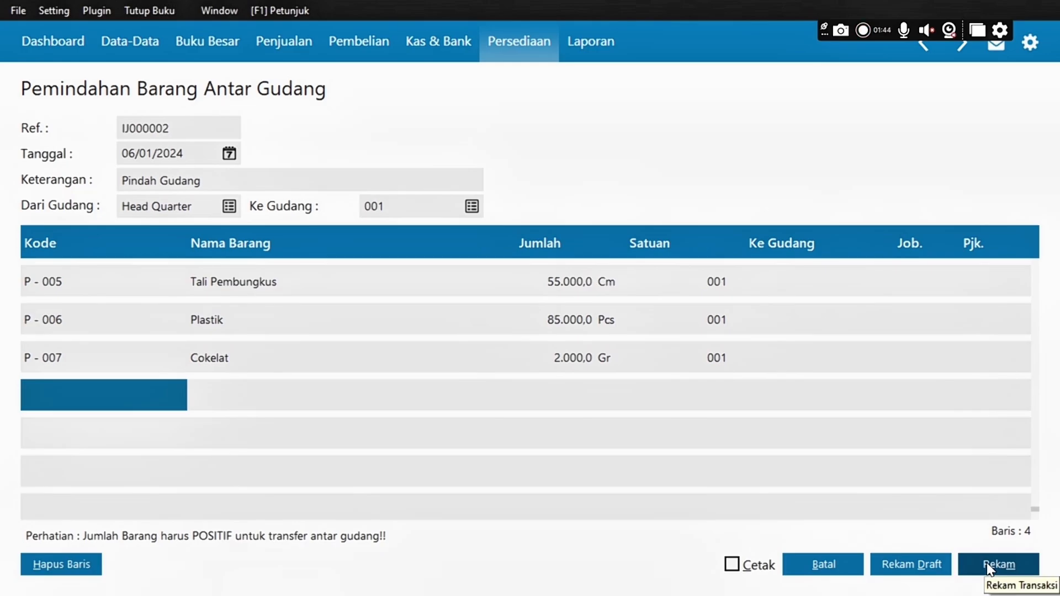
{"action": "left_click", "coordinate": [986, 562]}
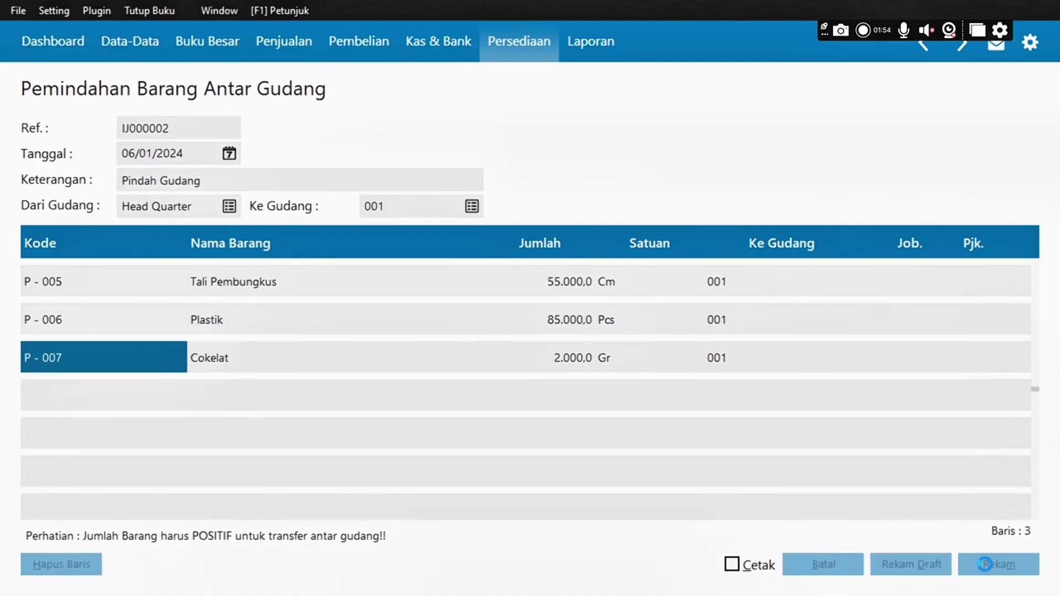